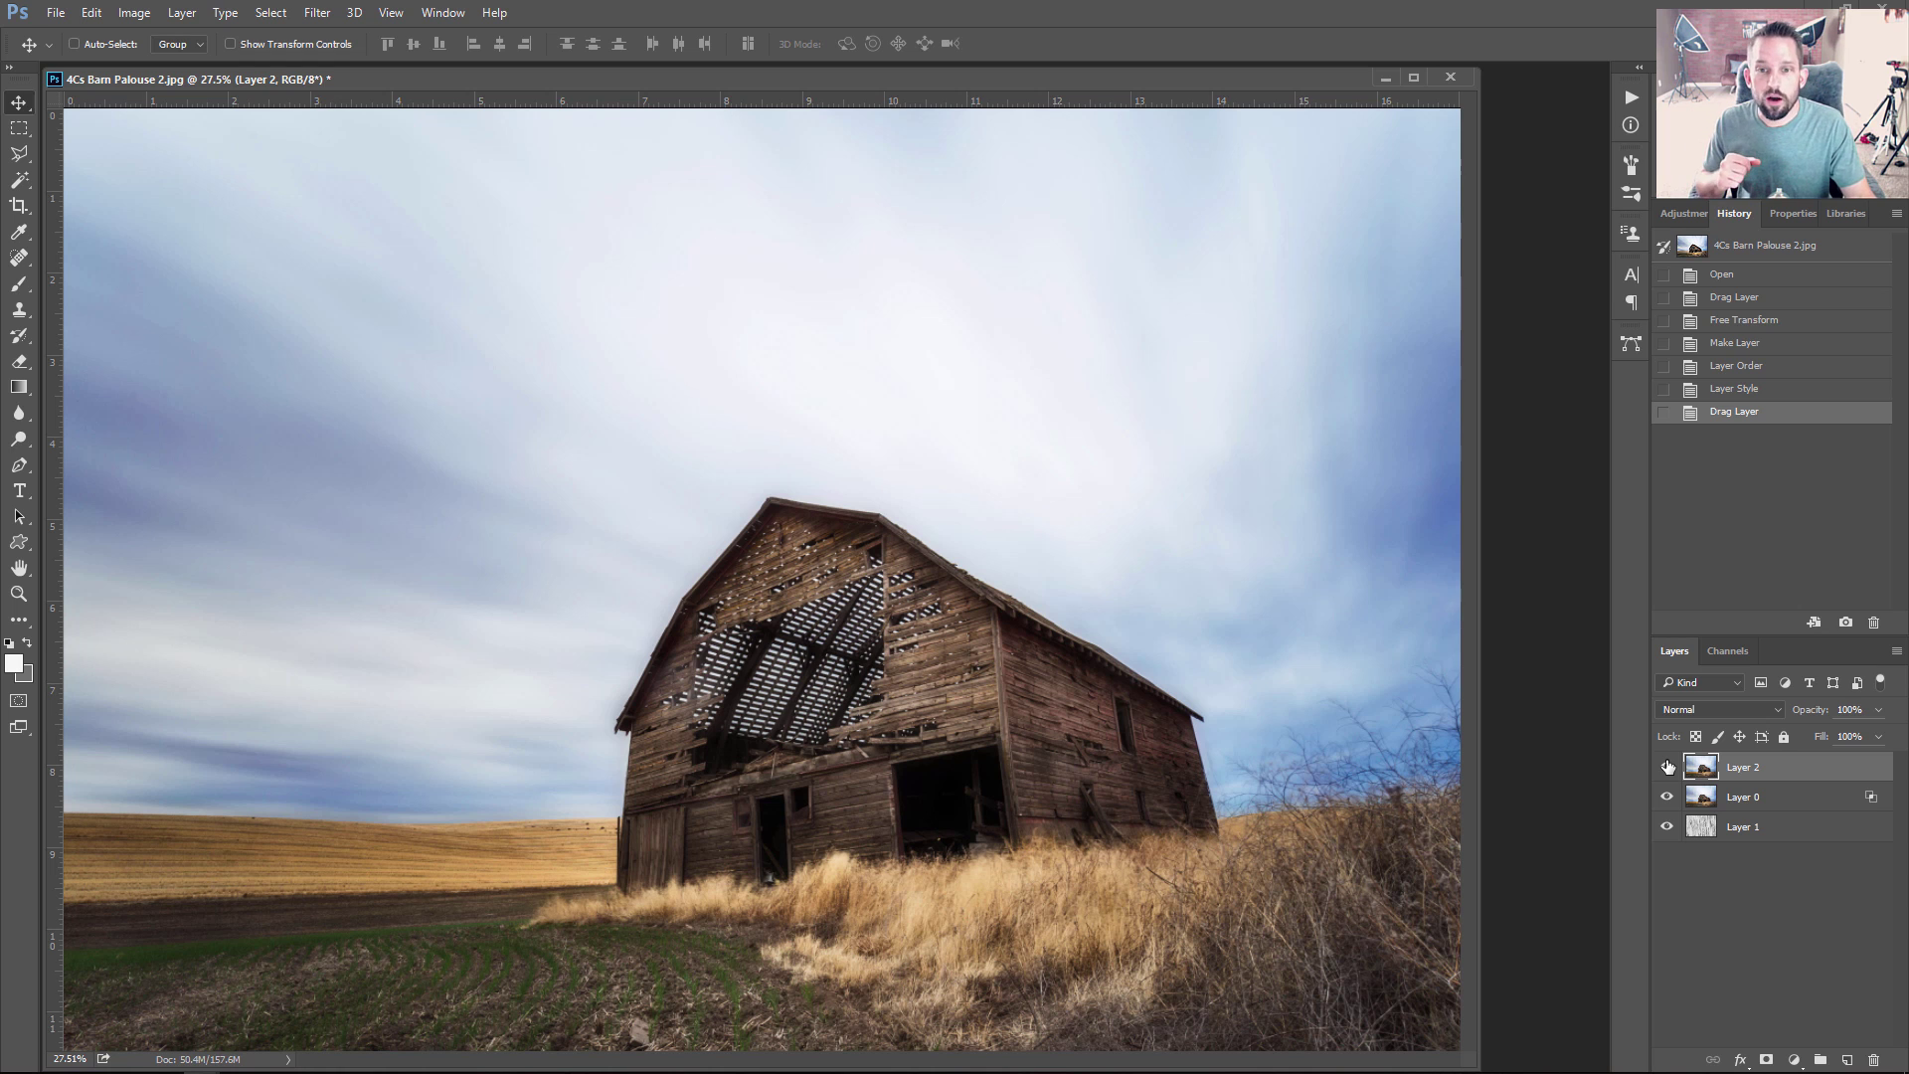
# Hide Layer 2 and Layer 0, leaving only the cracked-paint texture Layer 1 visible.
pyautogui.click(1667, 766)
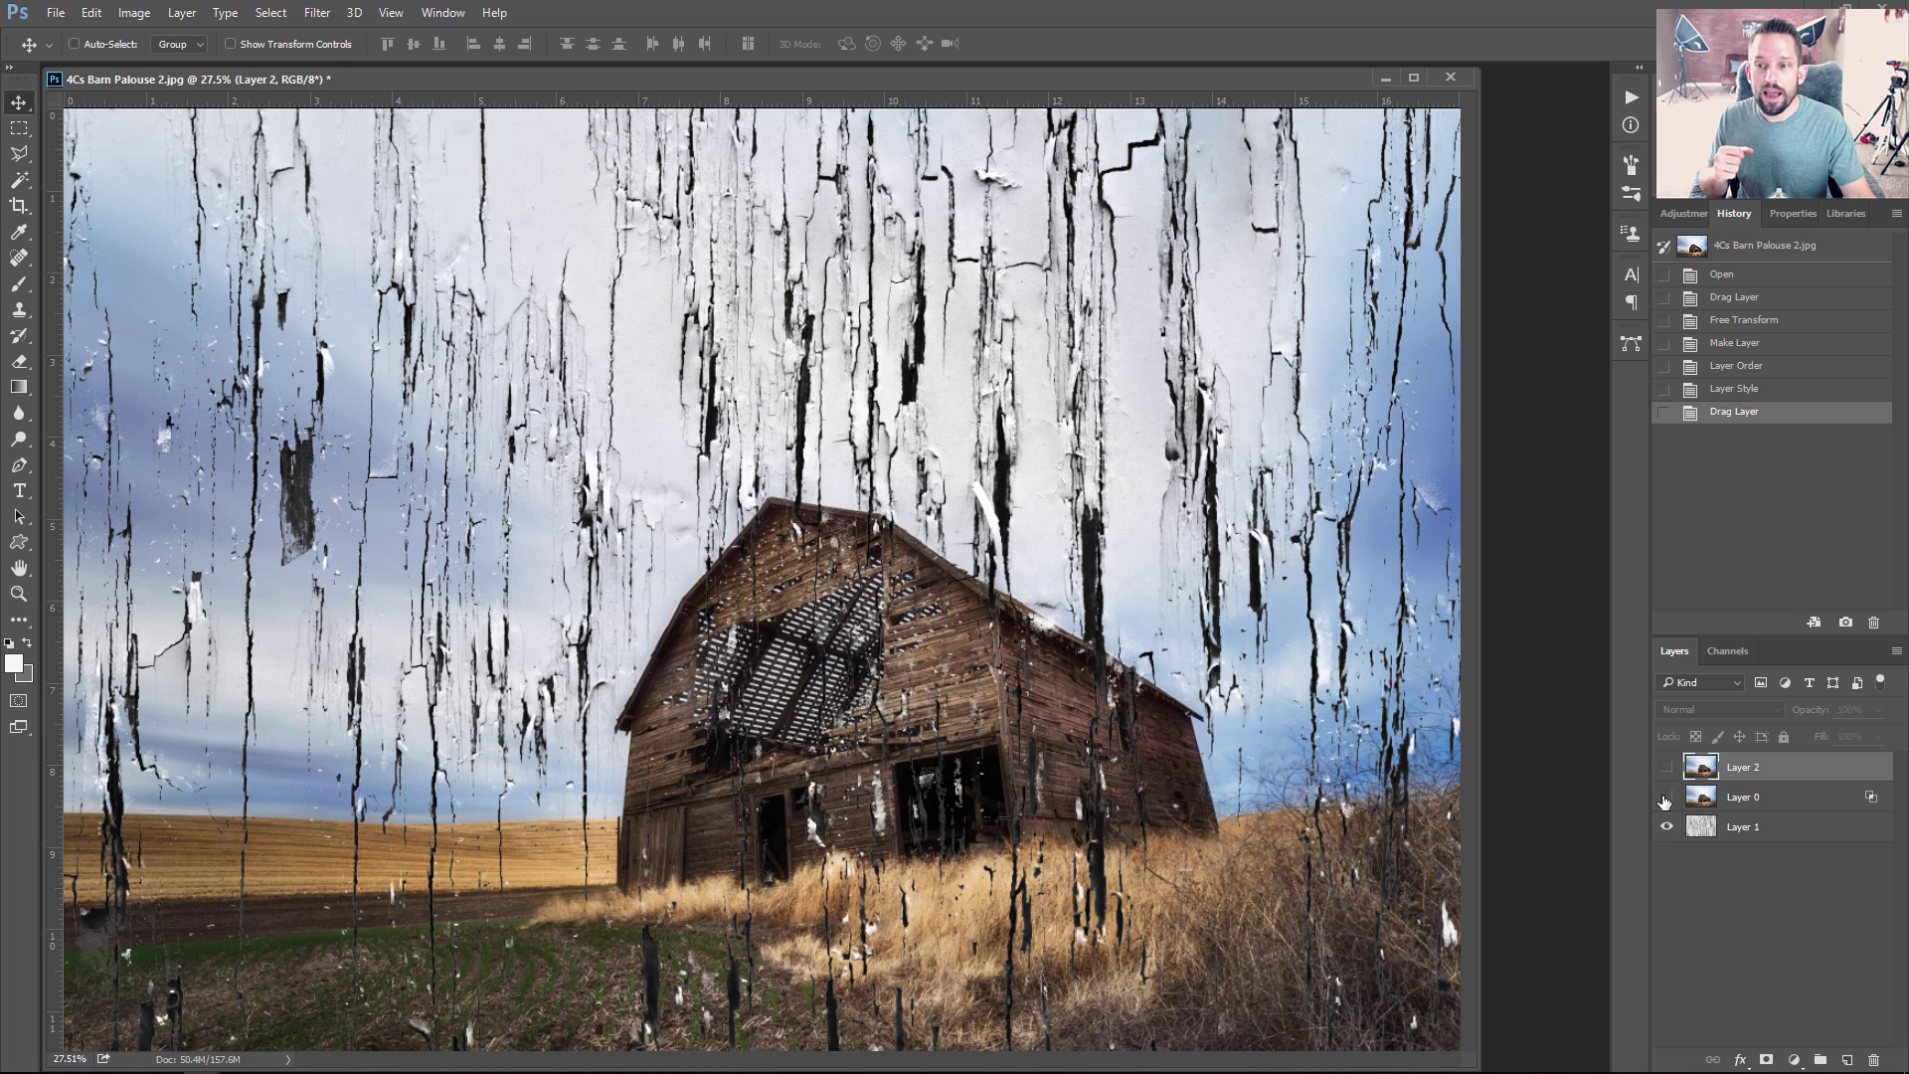
pyautogui.click(1666, 797)
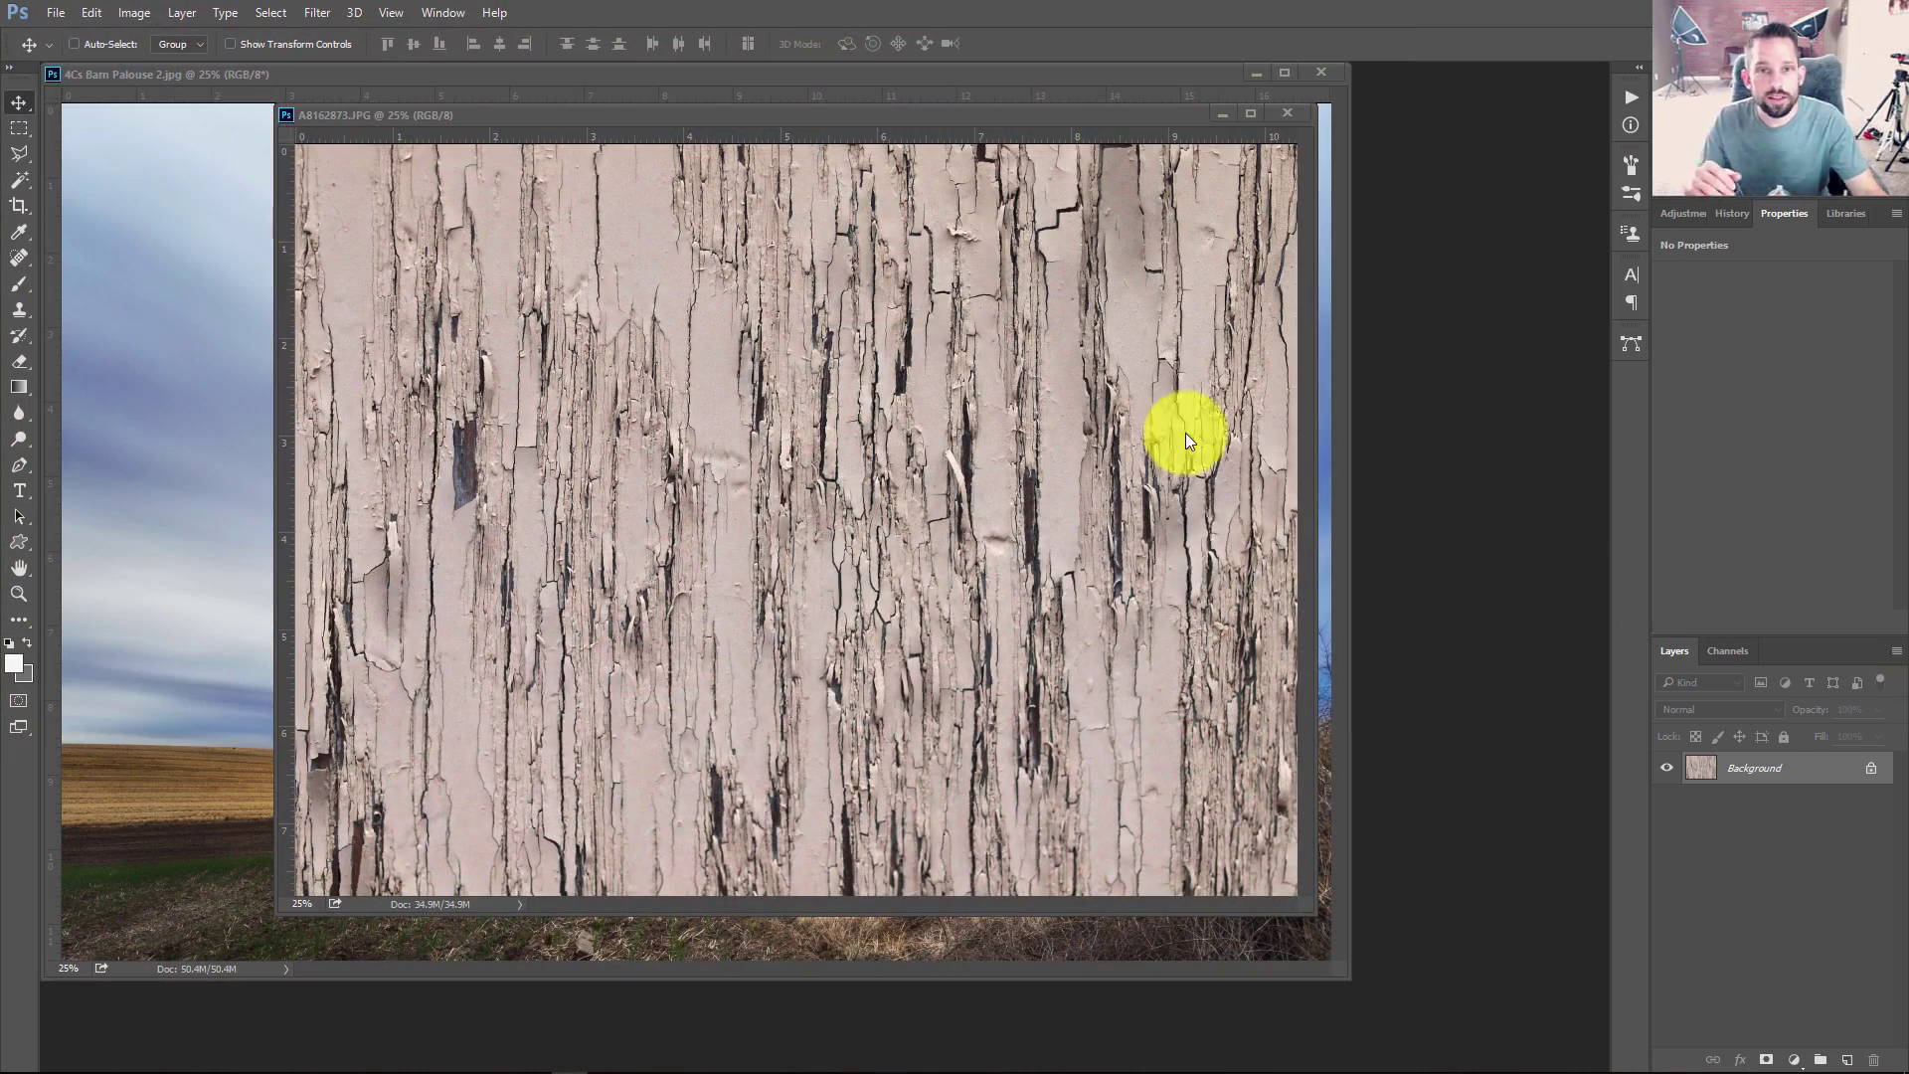
# Position the floating A8162873.JPG document window over the barn image.
pyautogui.moveTo(869, 131)
pyautogui.mouseDown()
pyautogui.moveTo(1568, 865)
pyautogui.moveTo(1405, 945)
pyautogui.moveTo(937, 112)
pyautogui.moveTo(837, 136)
pyautogui.mouseUp()
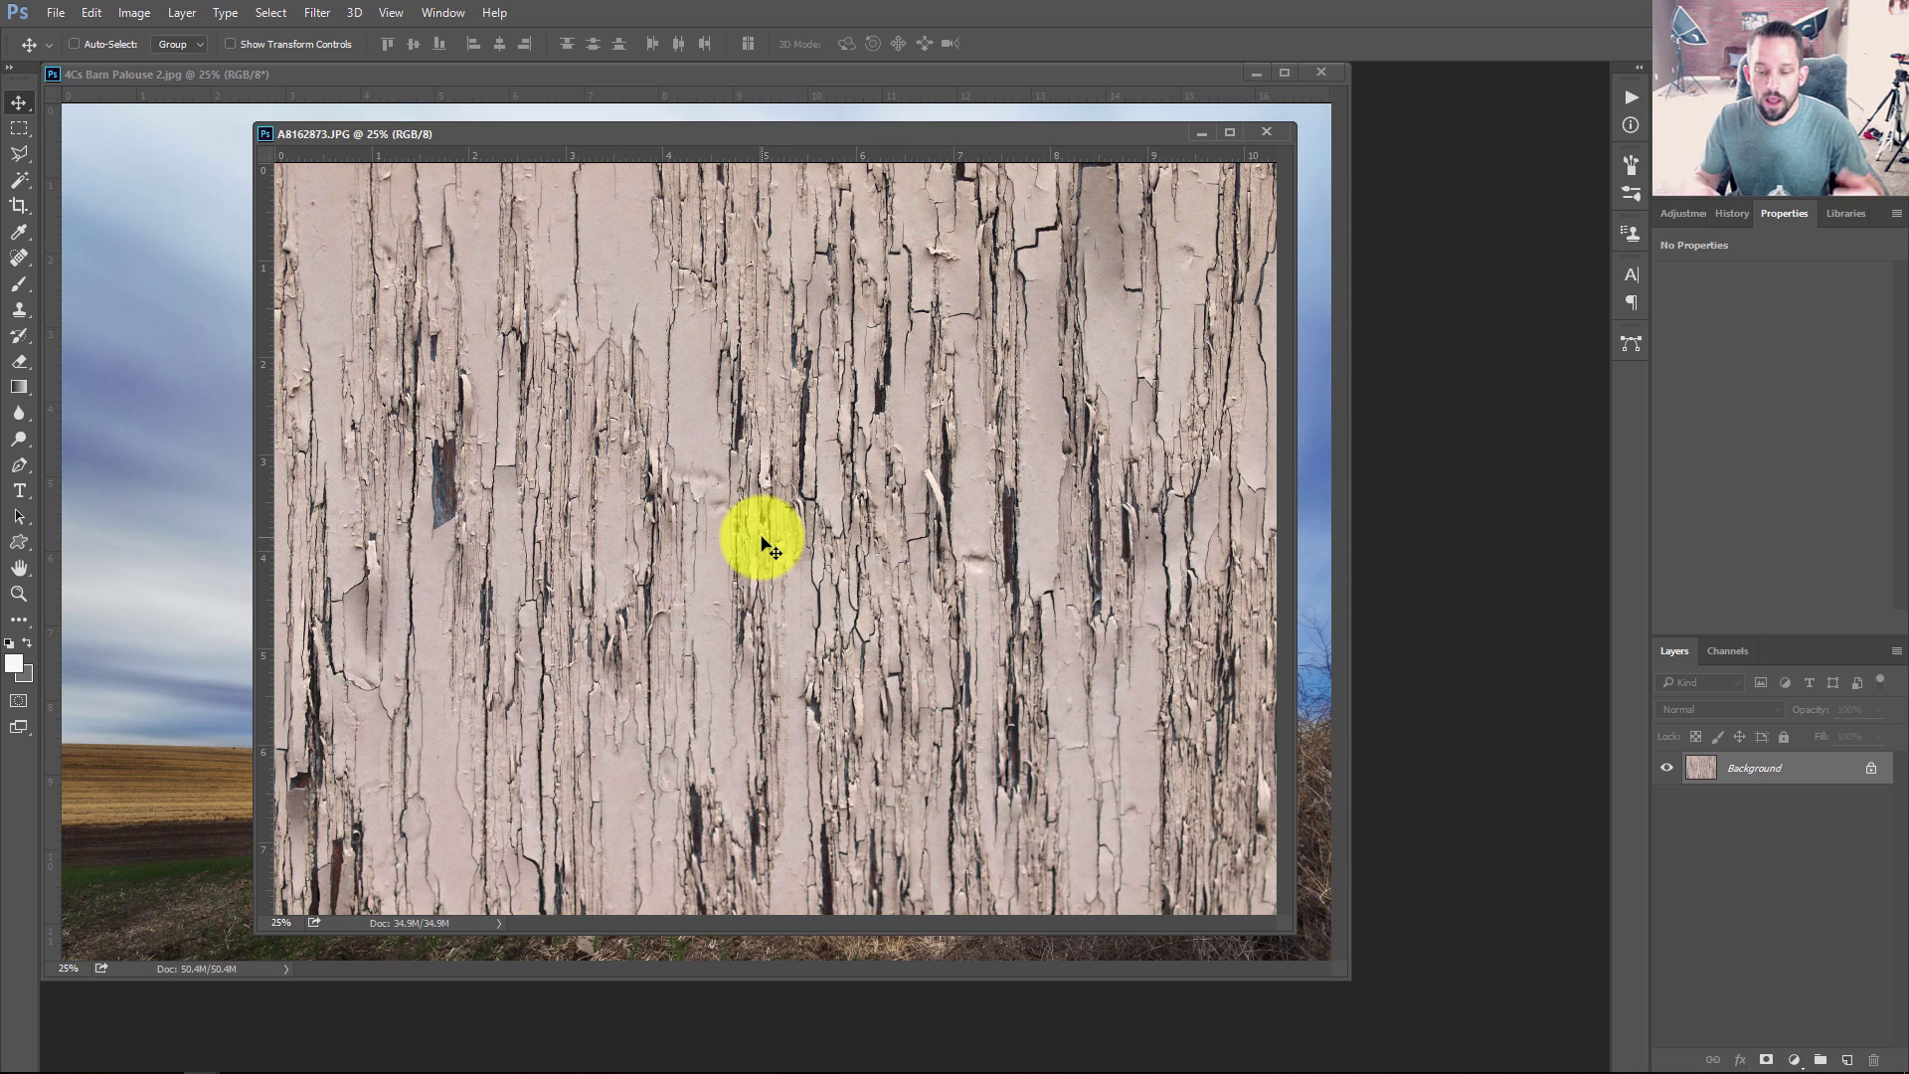
# Camera Raw Filter the texture: Highlights +100, Shadows -81, Whites +38, Contrast +53, Saturation -100.
pyautogui.hotkey('ctrl', 'shift', 'a')
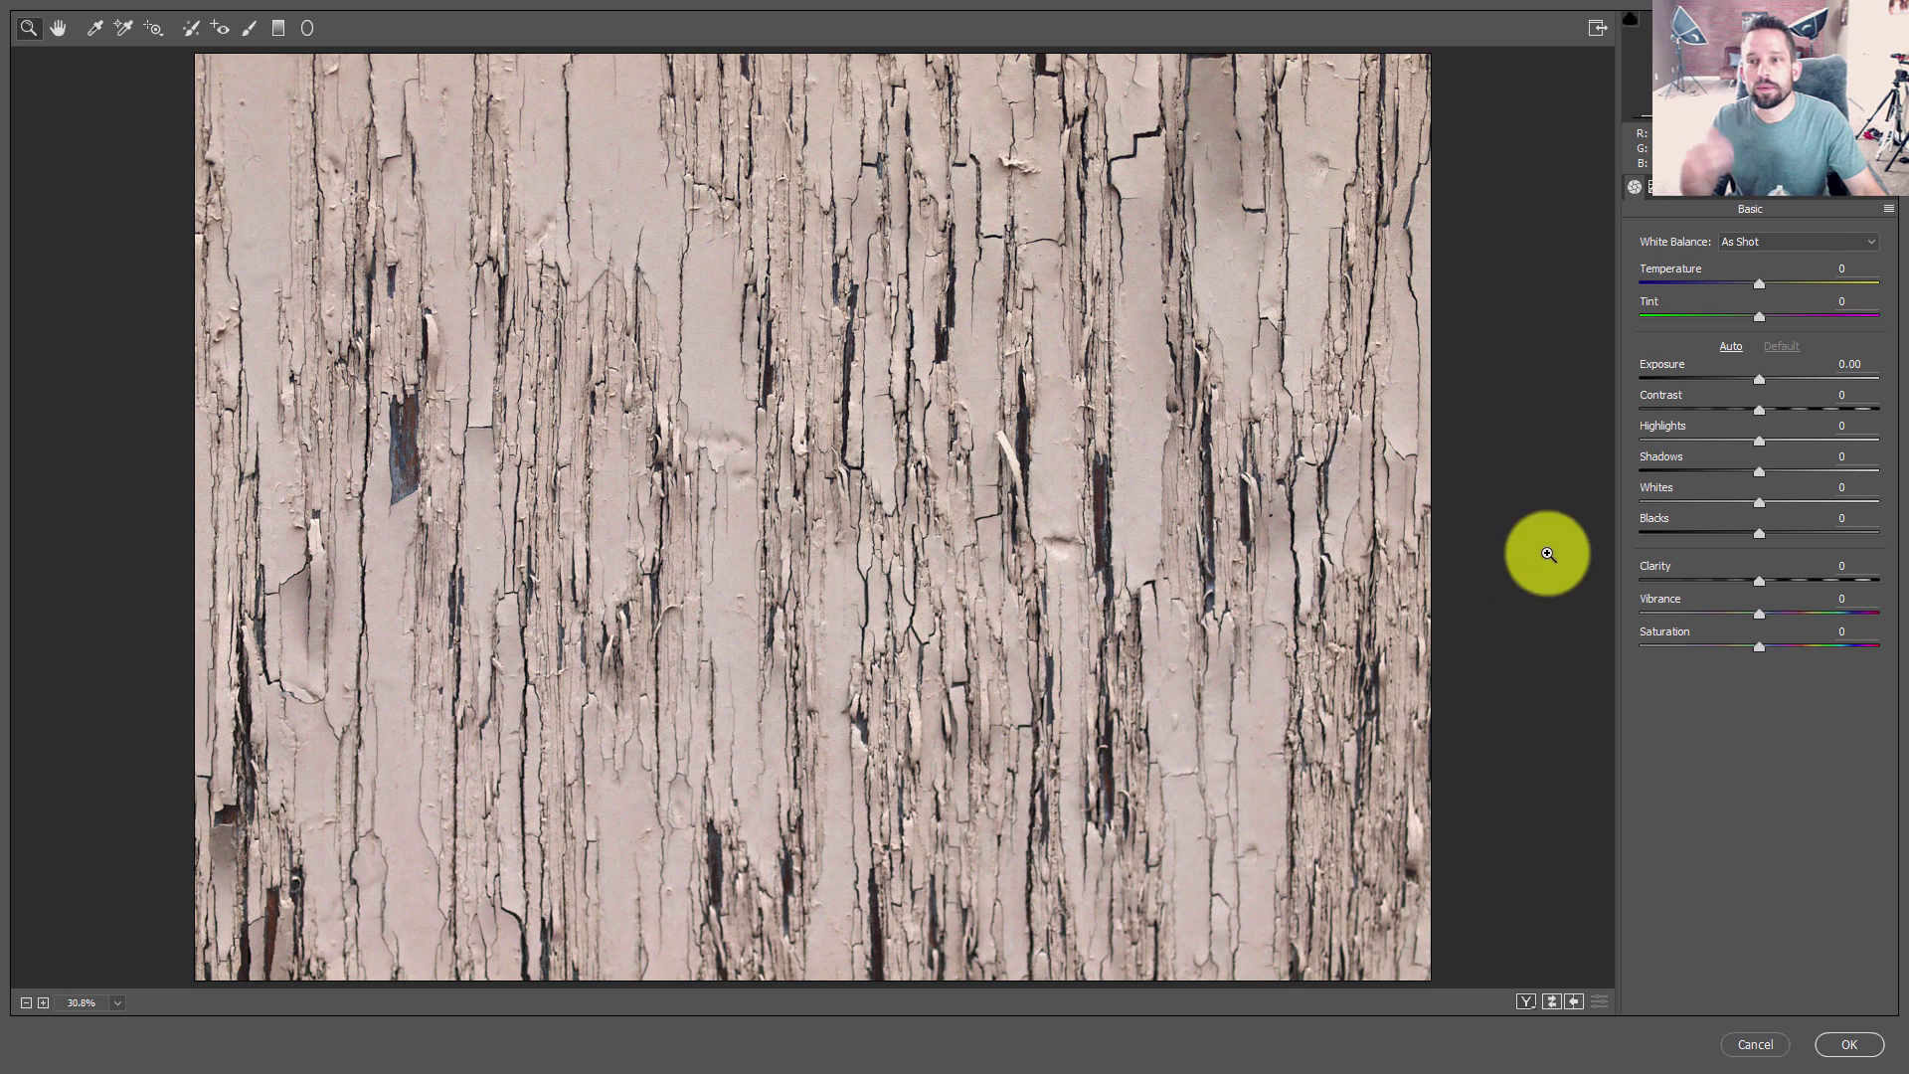
pyautogui.moveTo(1759, 439); pyautogui.dragTo(1885, 438)
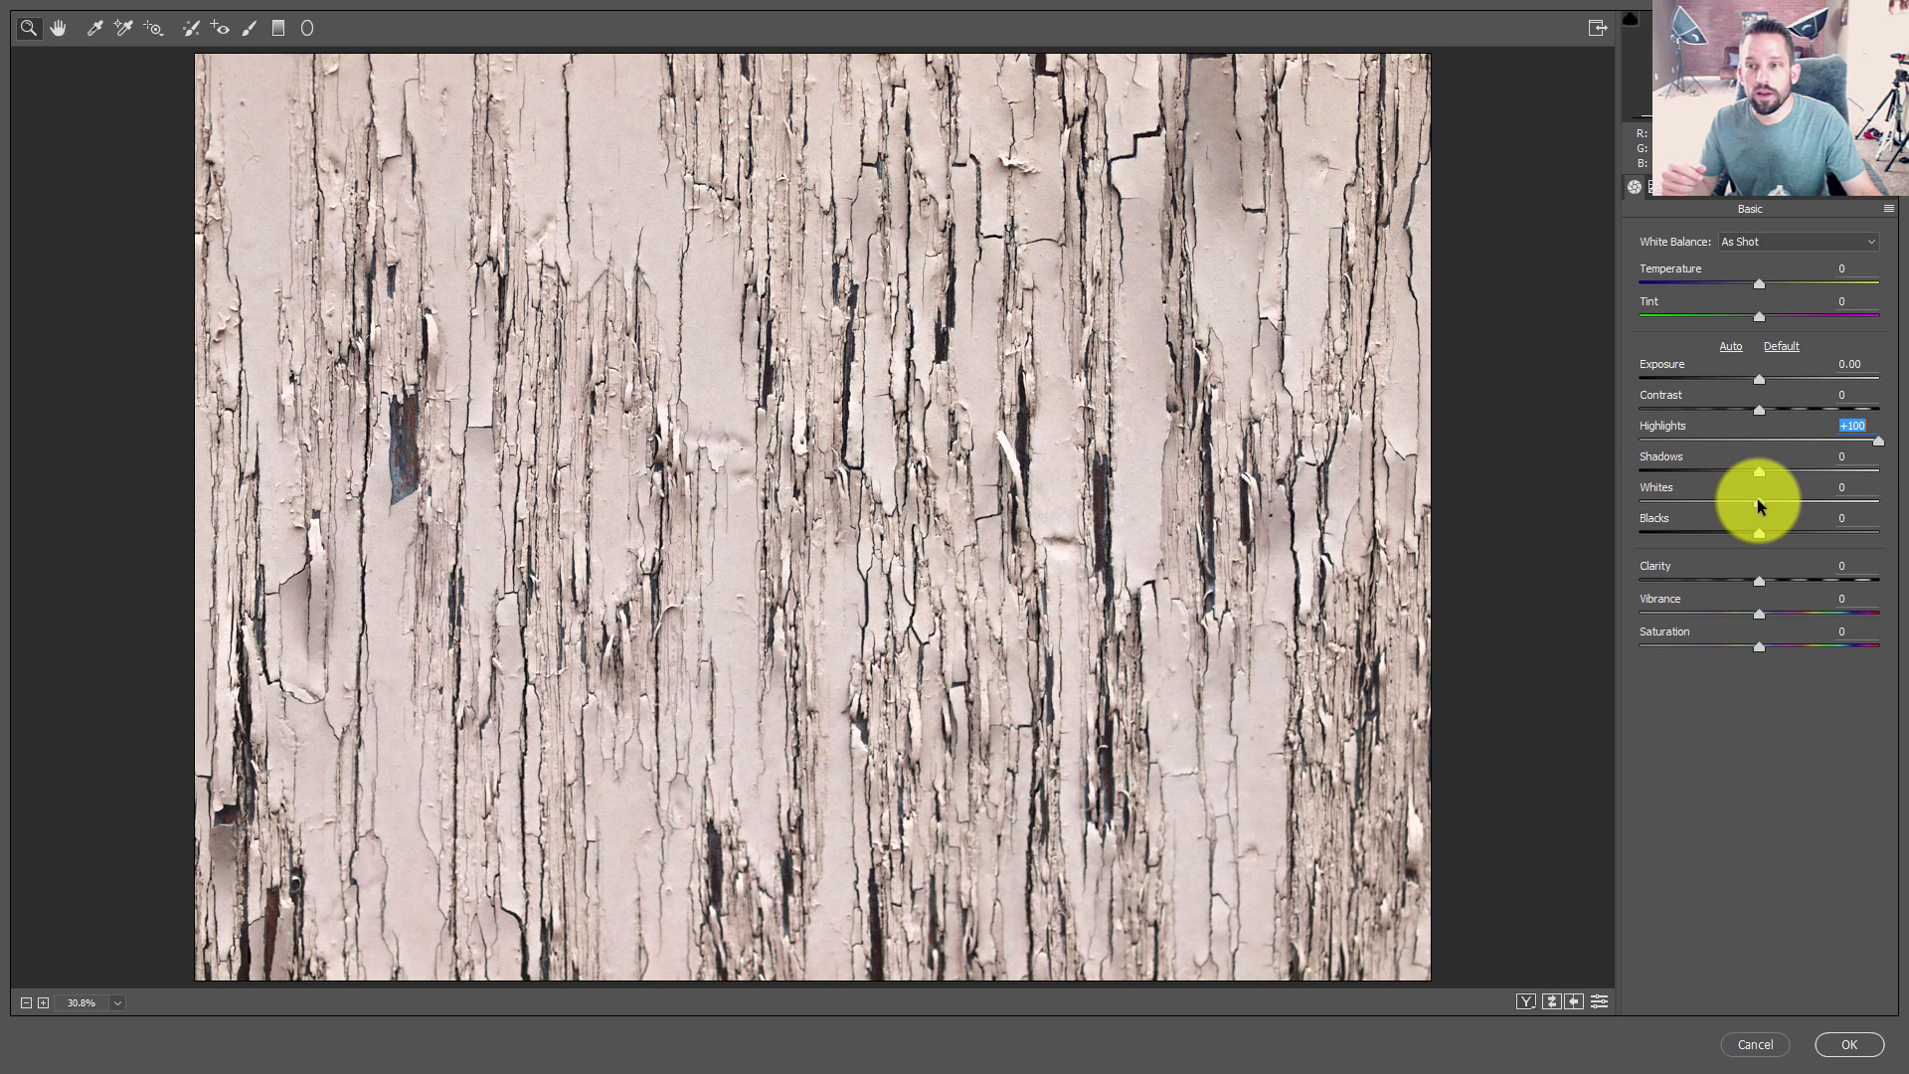
pyautogui.moveTo(1758, 502); pyautogui.dragTo(1652, 471)
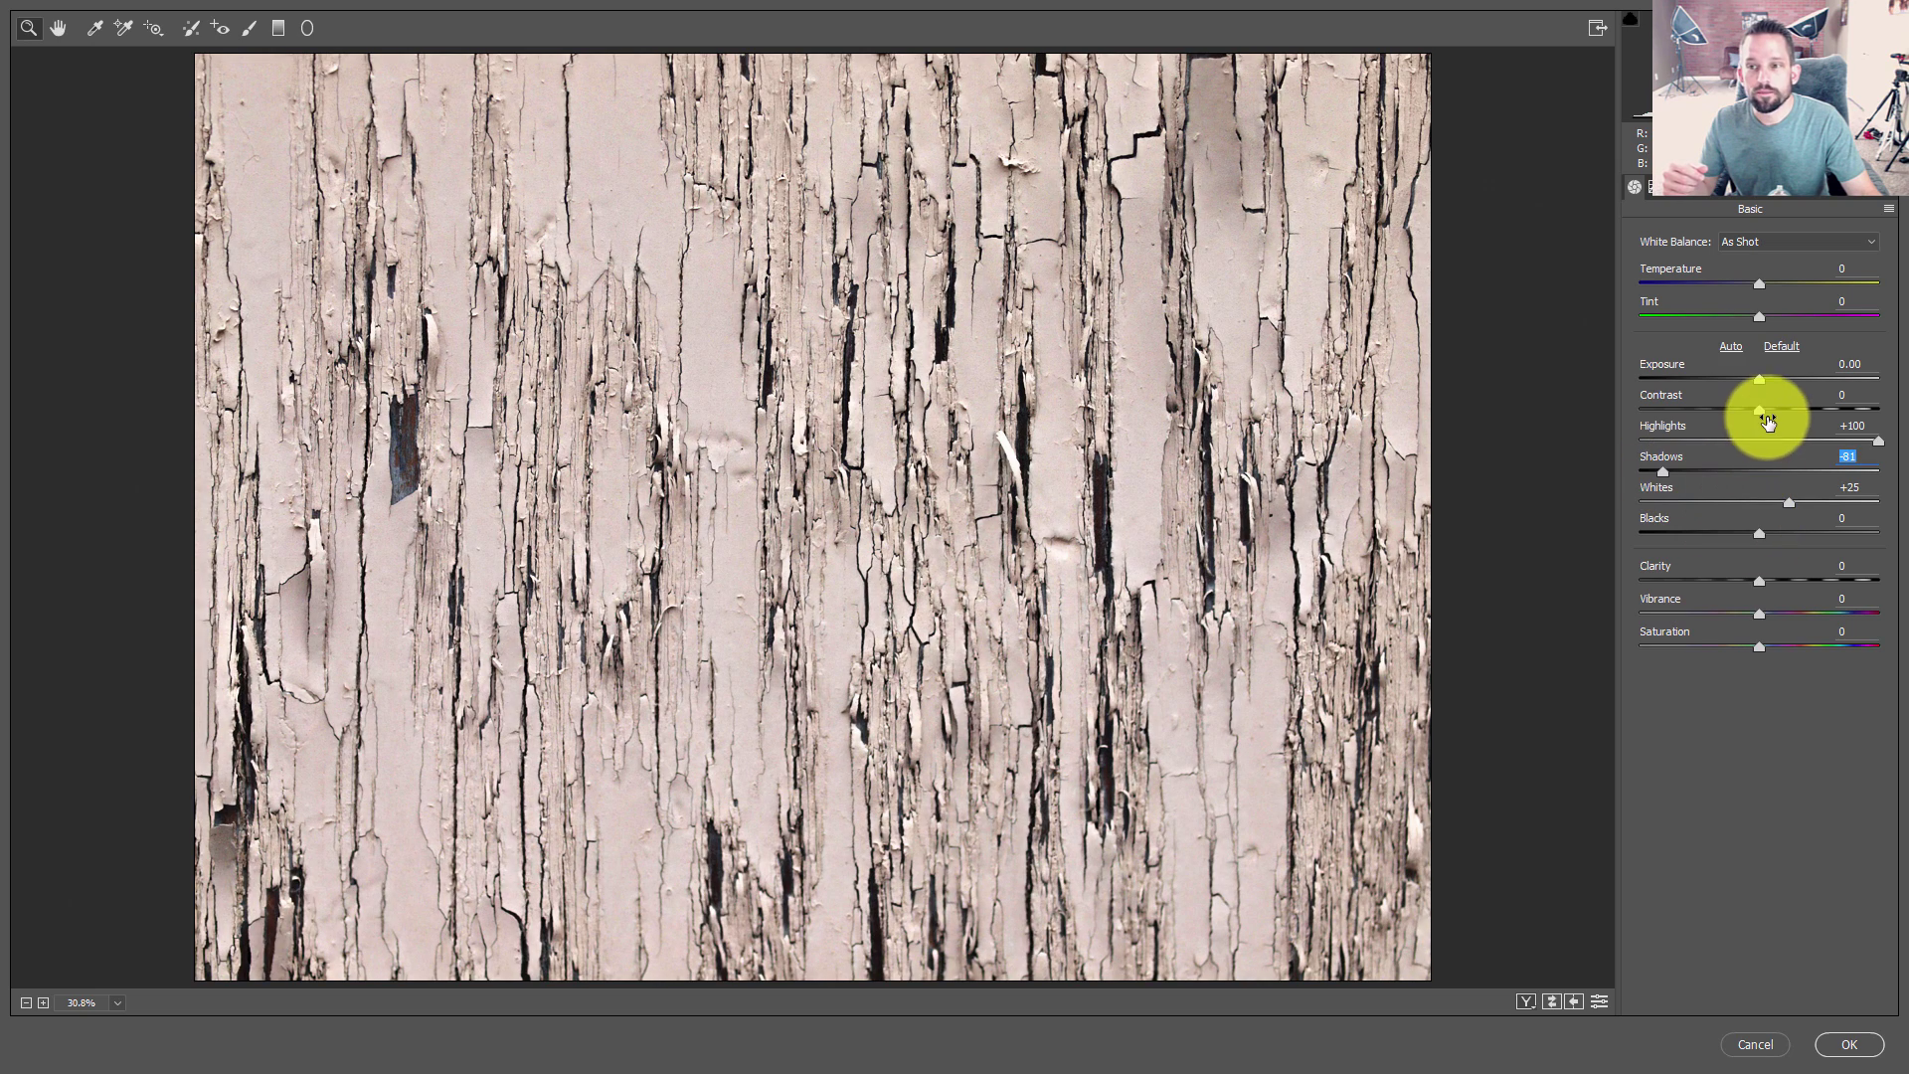
pyautogui.moveTo(1760, 411); pyautogui.dragTo(1823, 416)
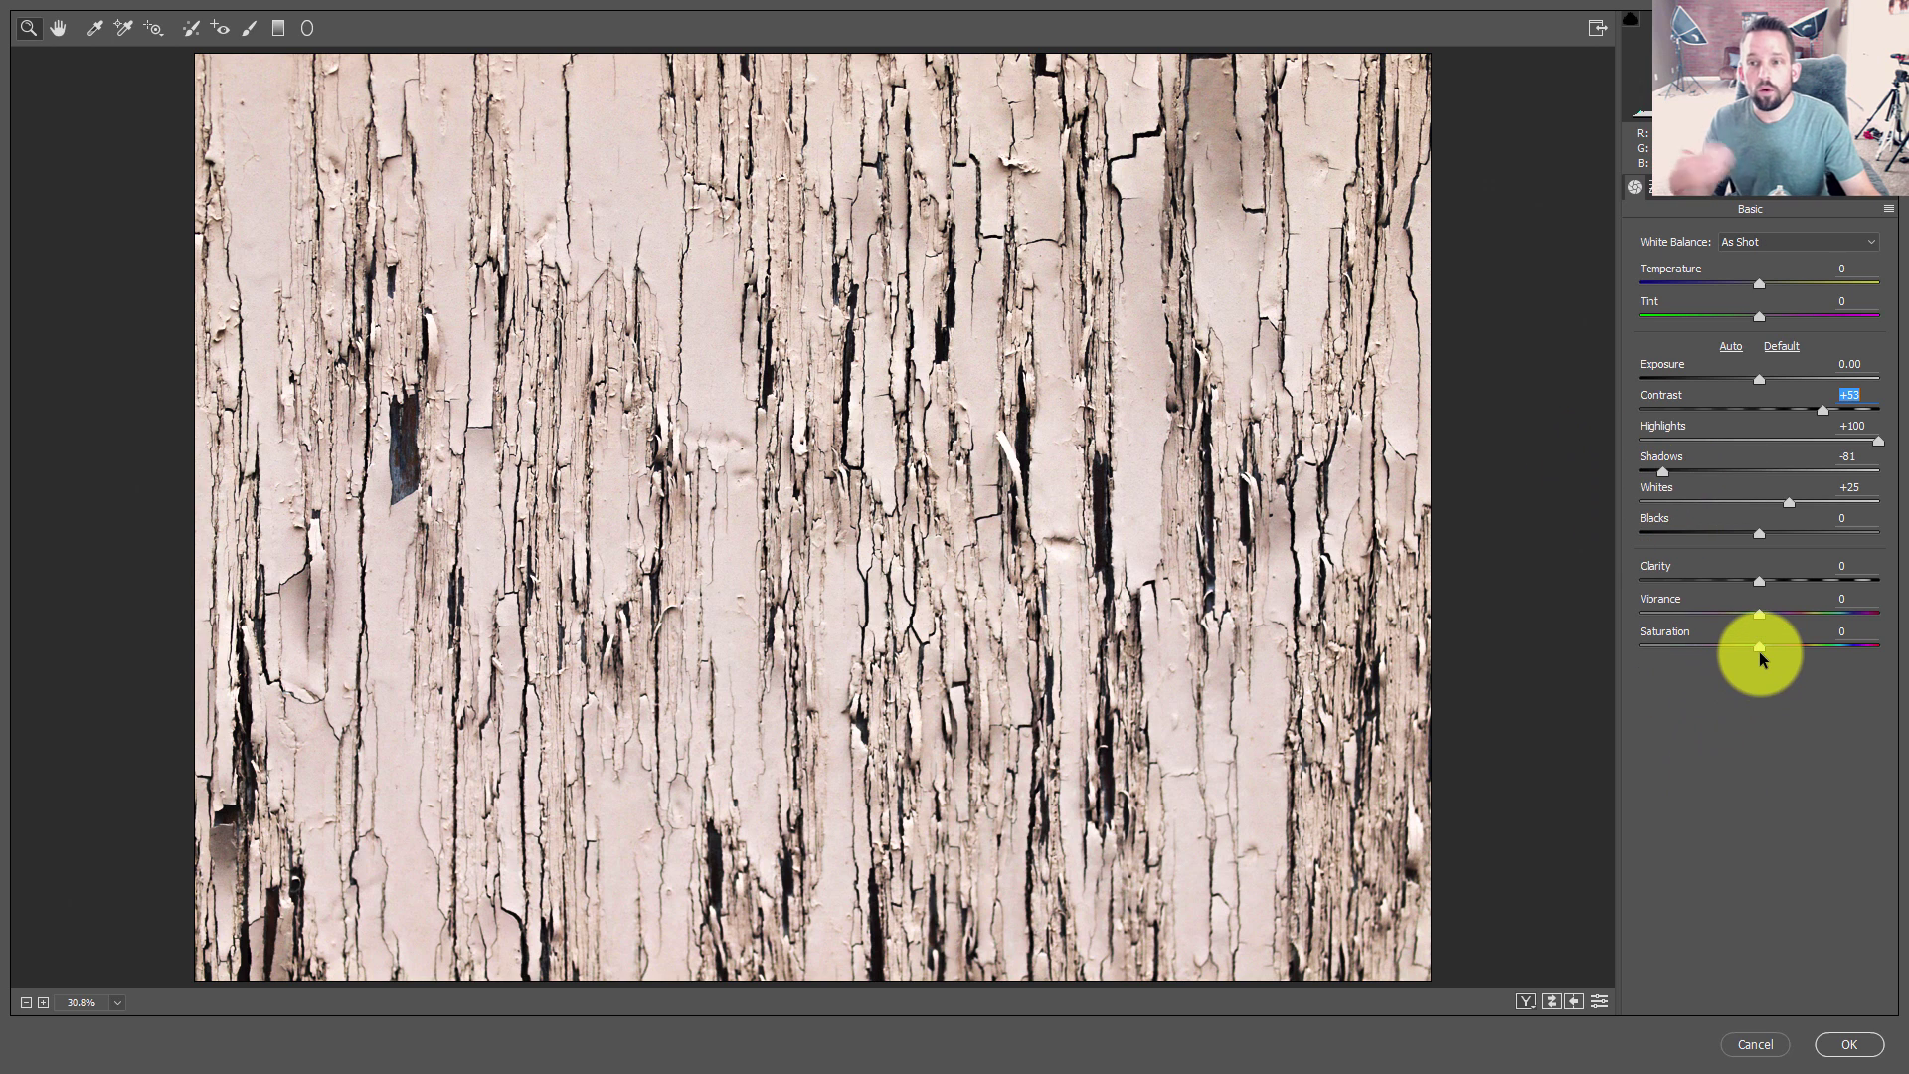
pyautogui.moveTo(1758, 646); pyautogui.dragTo(1561, 653)
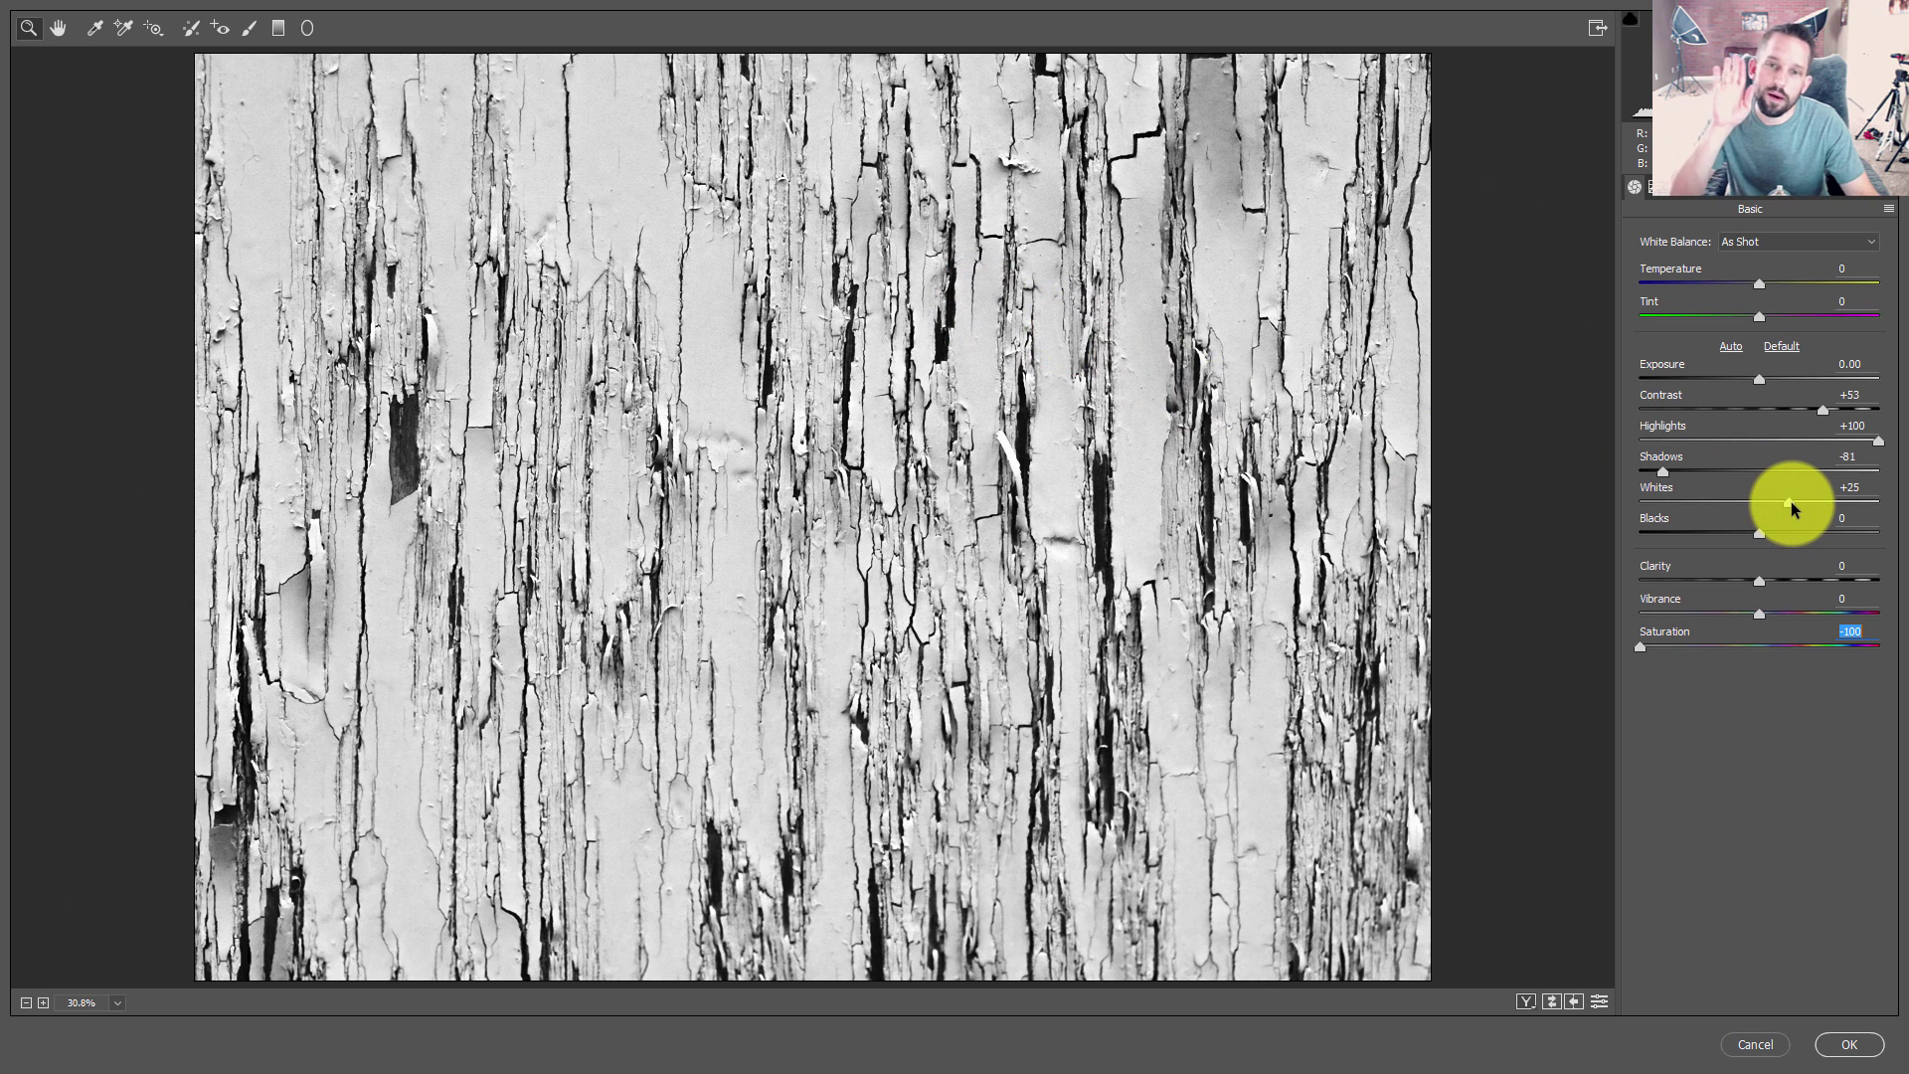
pyautogui.moveTo(1792, 503); pyautogui.dragTo(1806, 503)
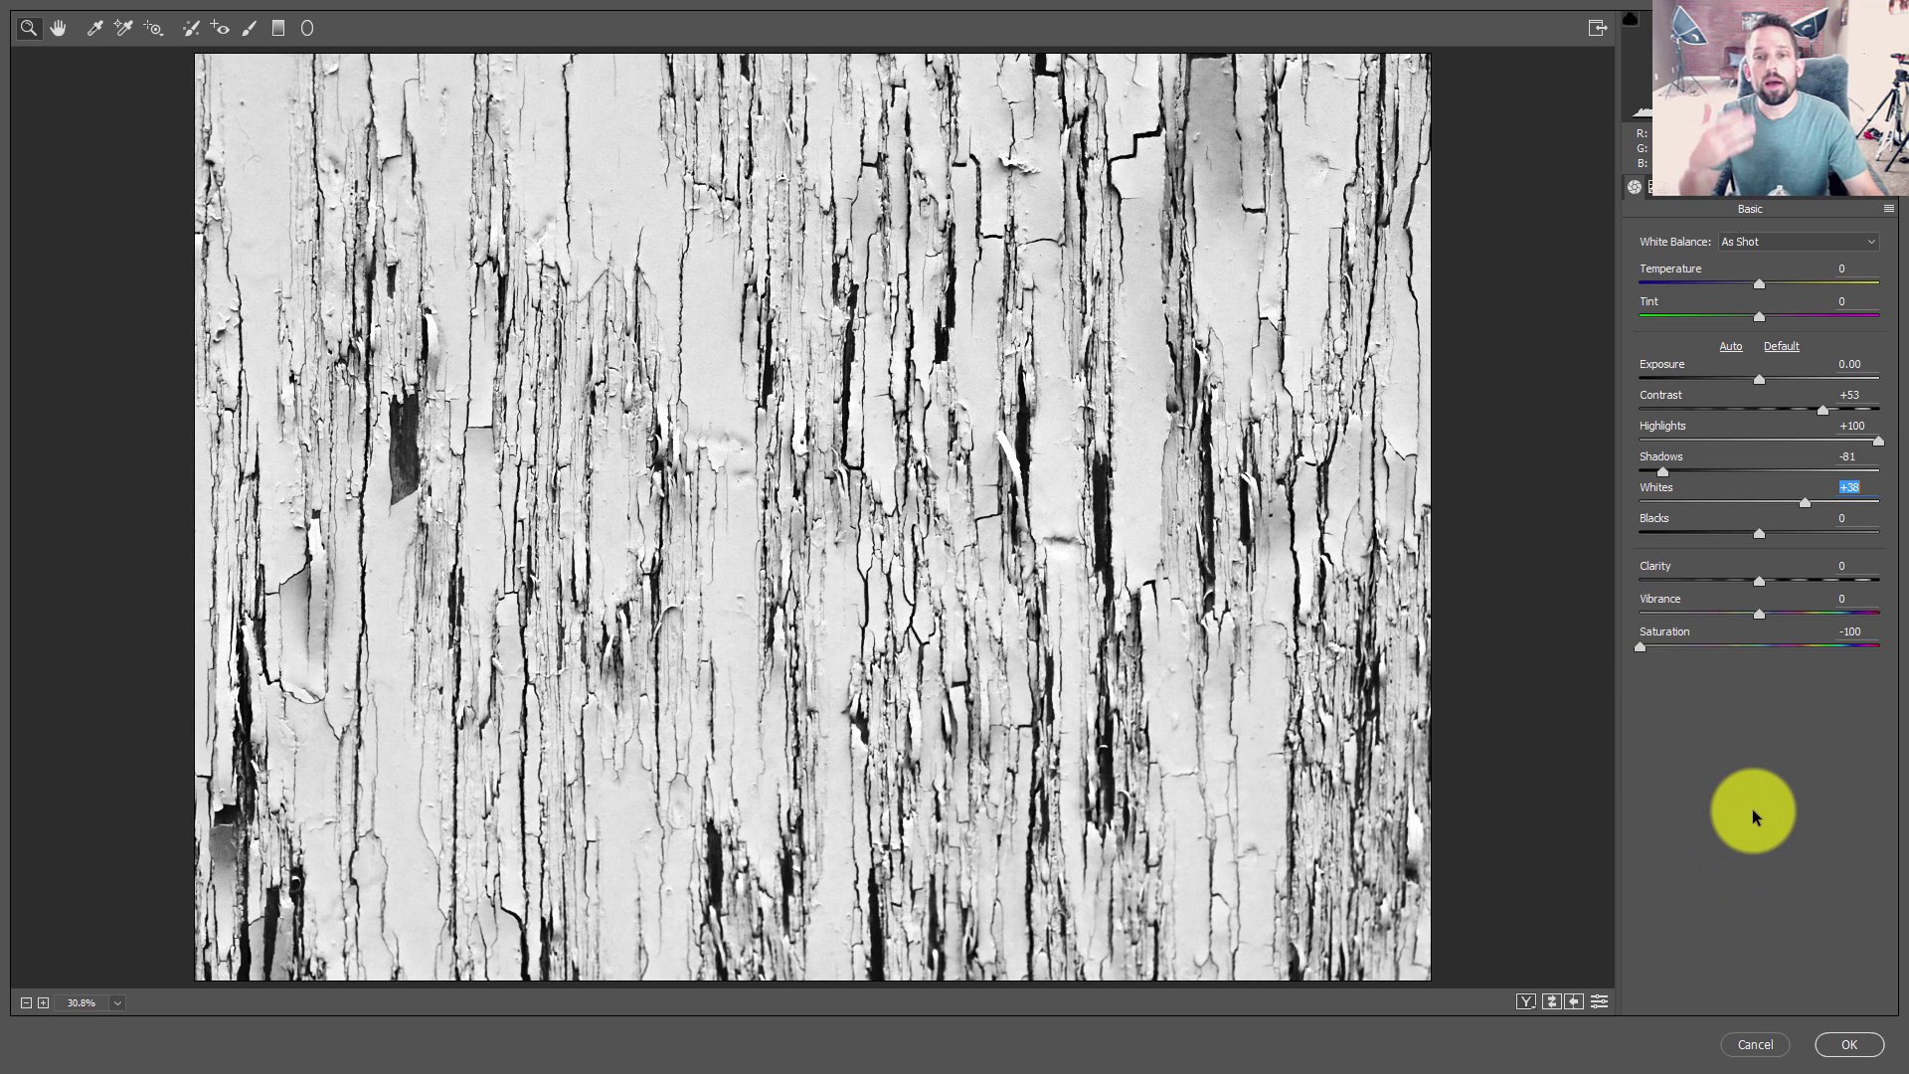
pyautogui.click(1843, 1040)
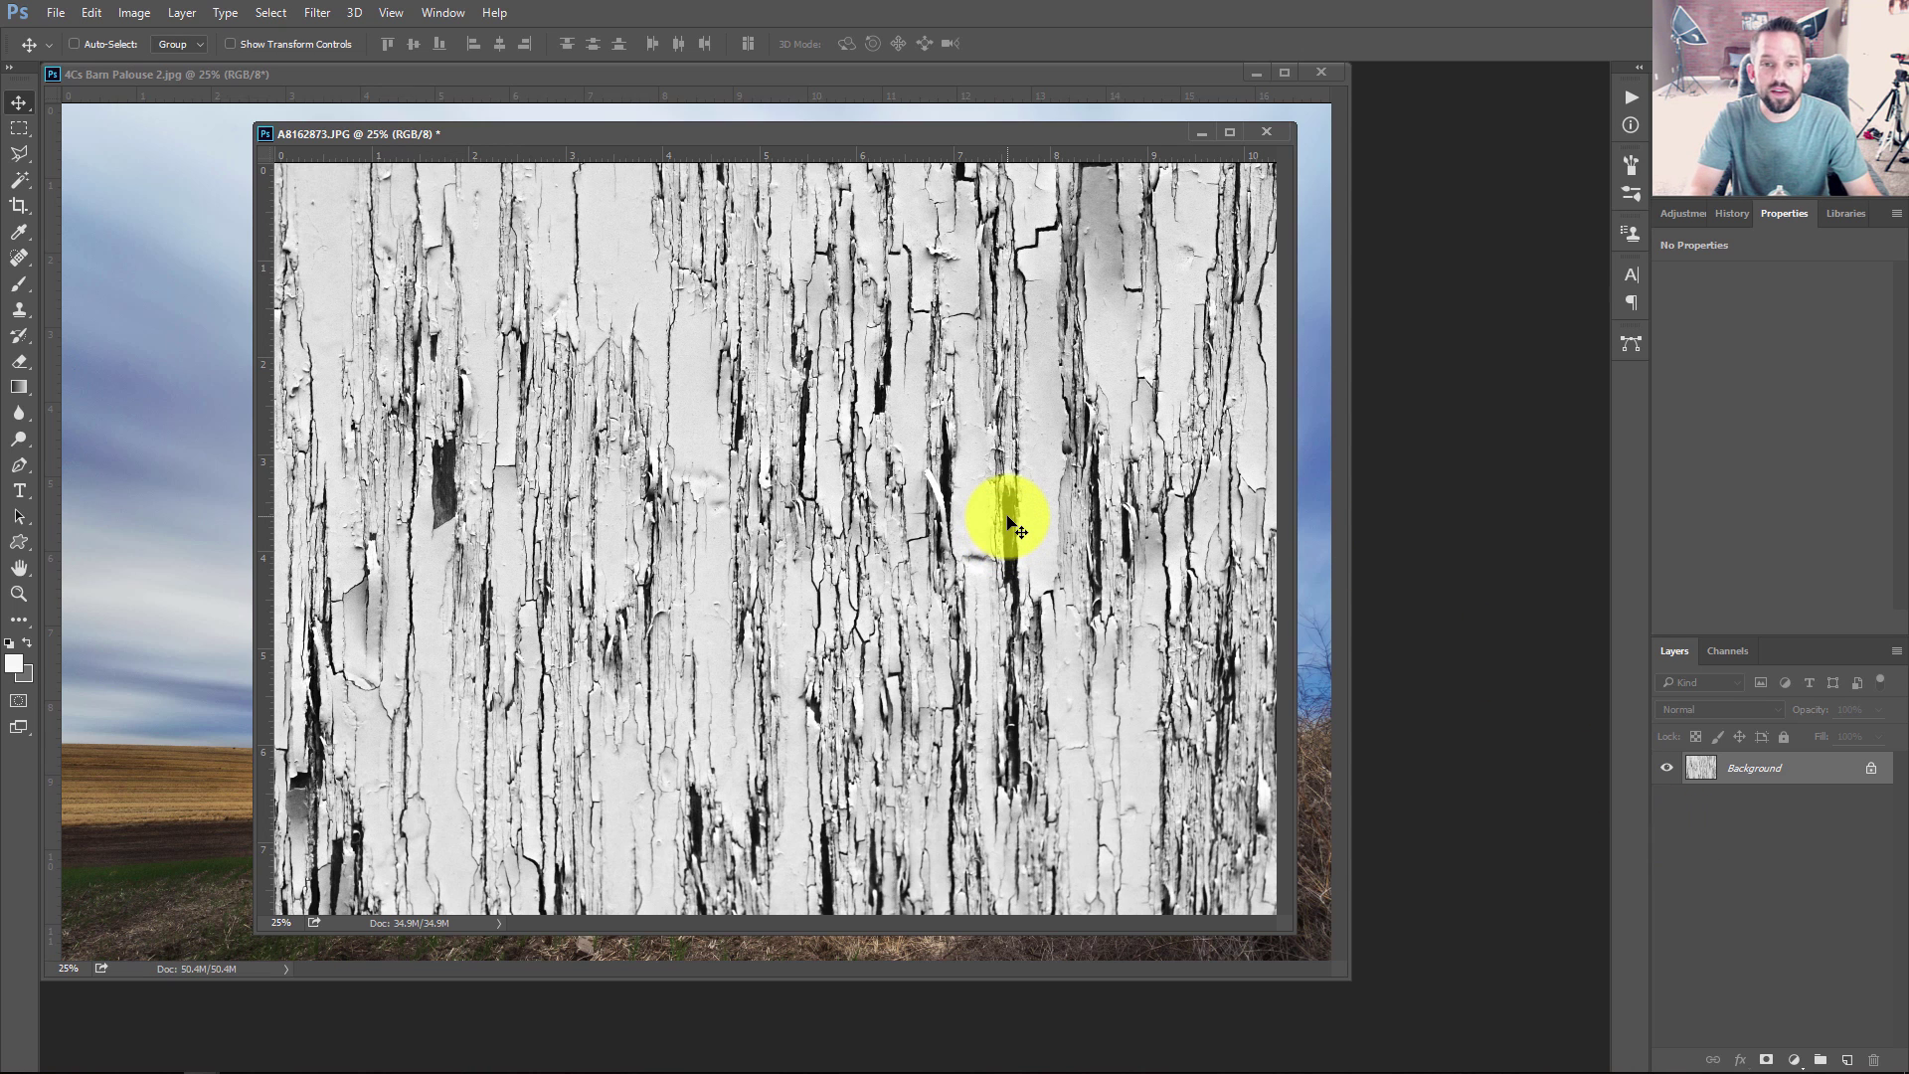
# Drag the texture into the barn document and scale it from the centre to about 127.7%.
pyautogui.press('v')
pyautogui.moveTo(1004, 519); pyautogui.dragTo(219, 409)
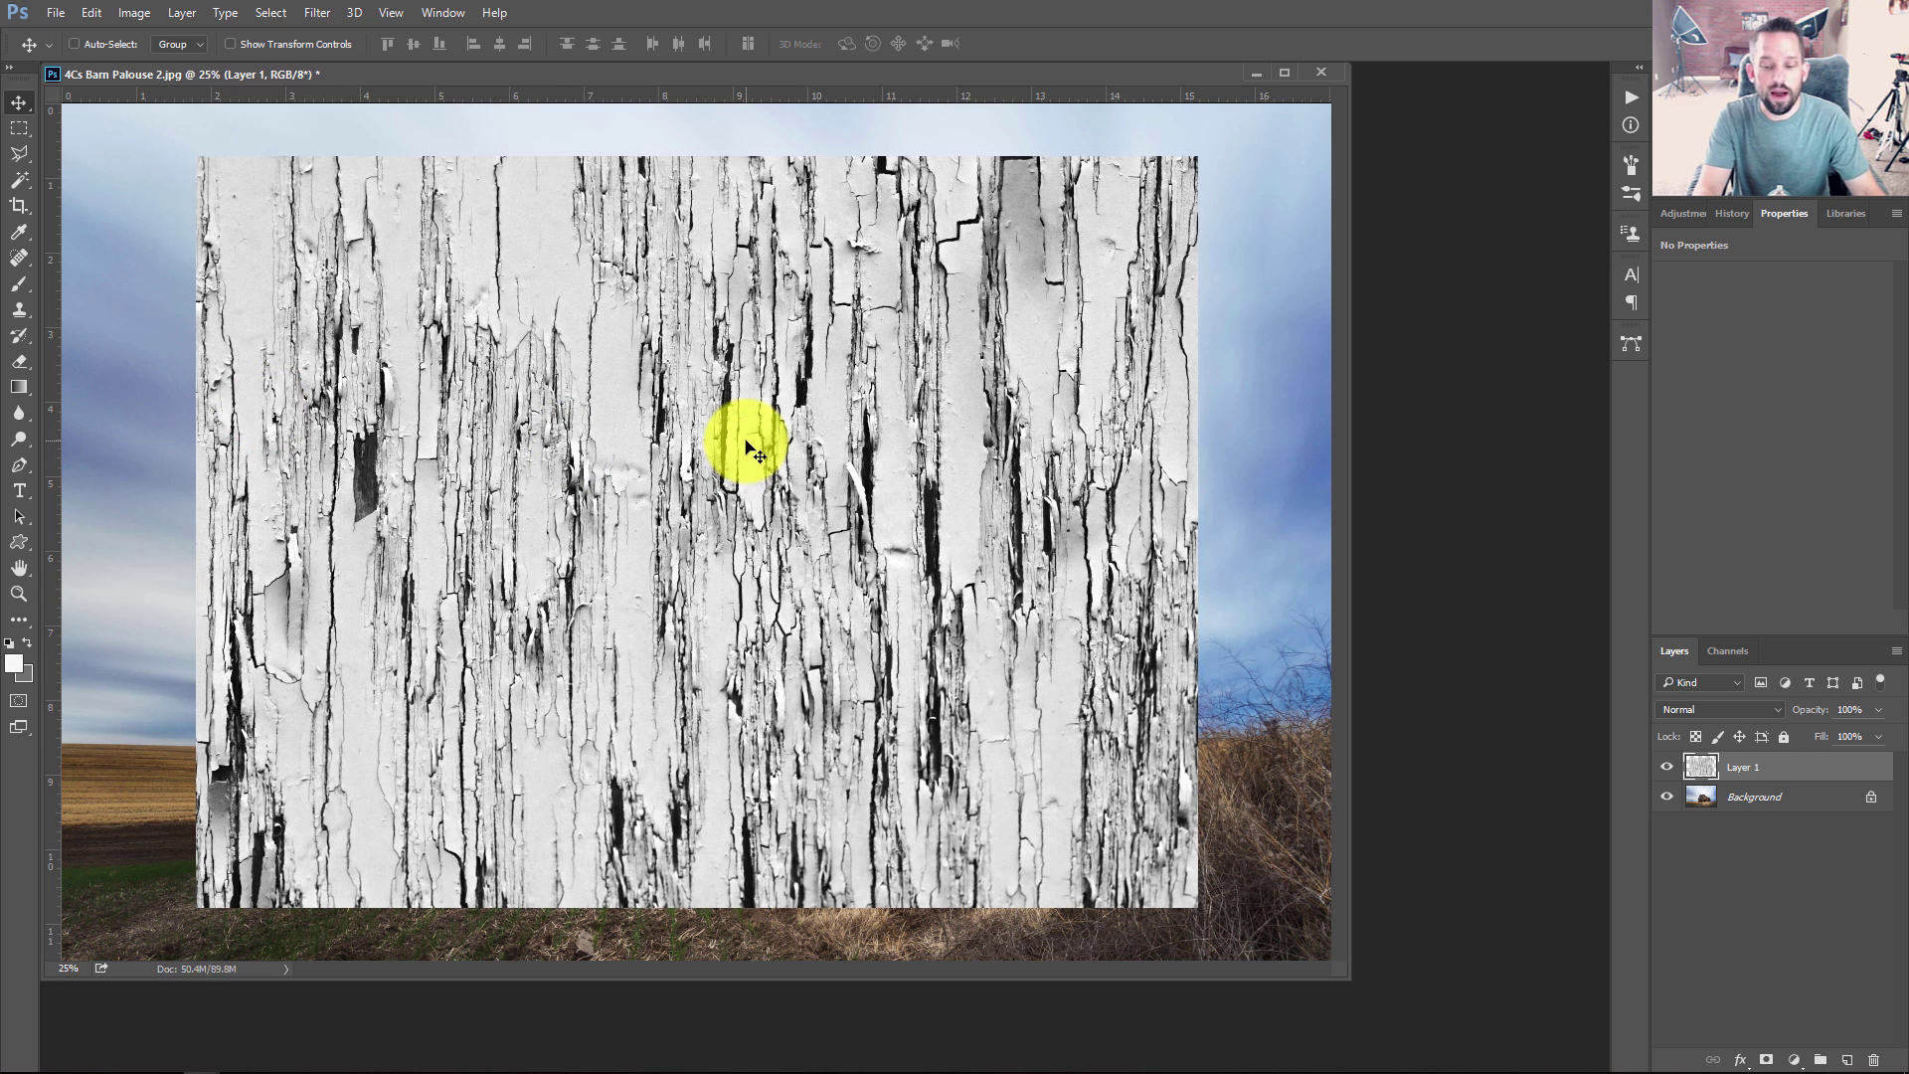
pyautogui.hotkey('ctrl', 't')
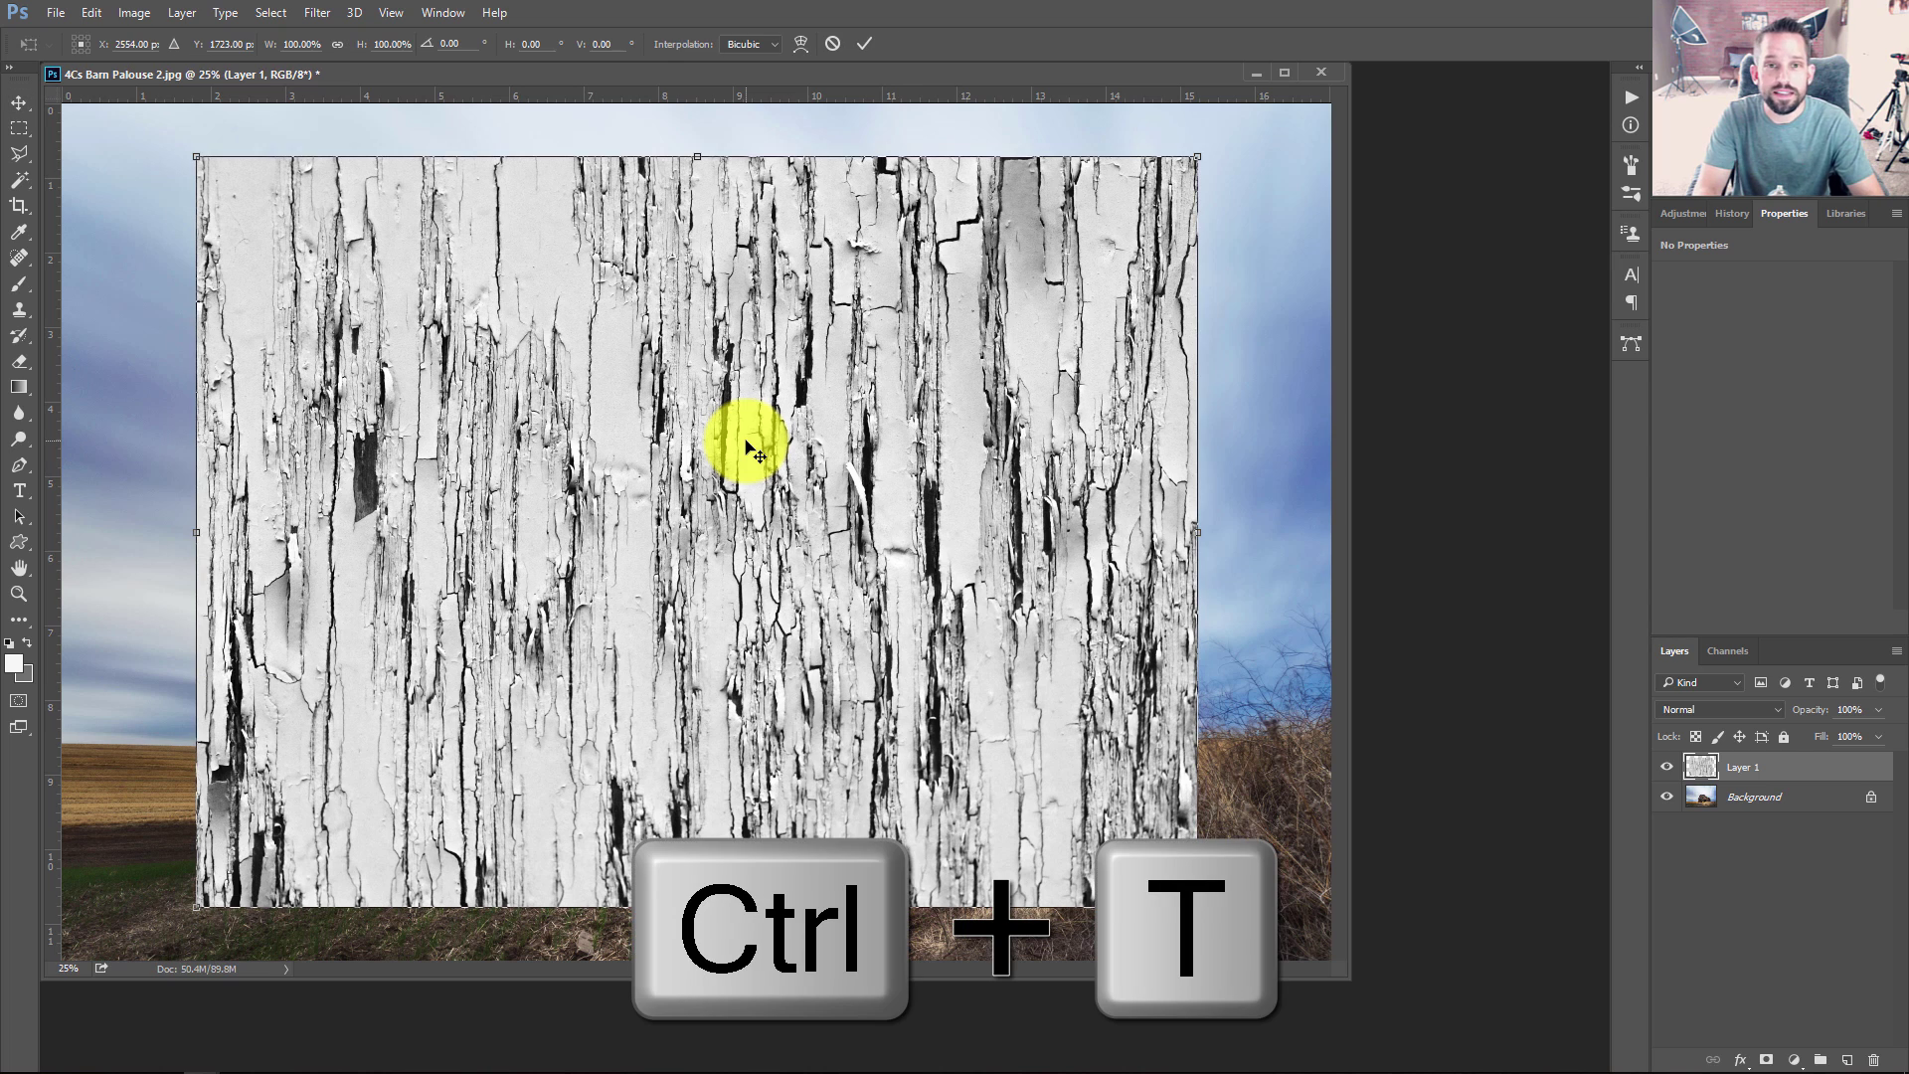
pyautogui.hotkey('shift', 'alt')
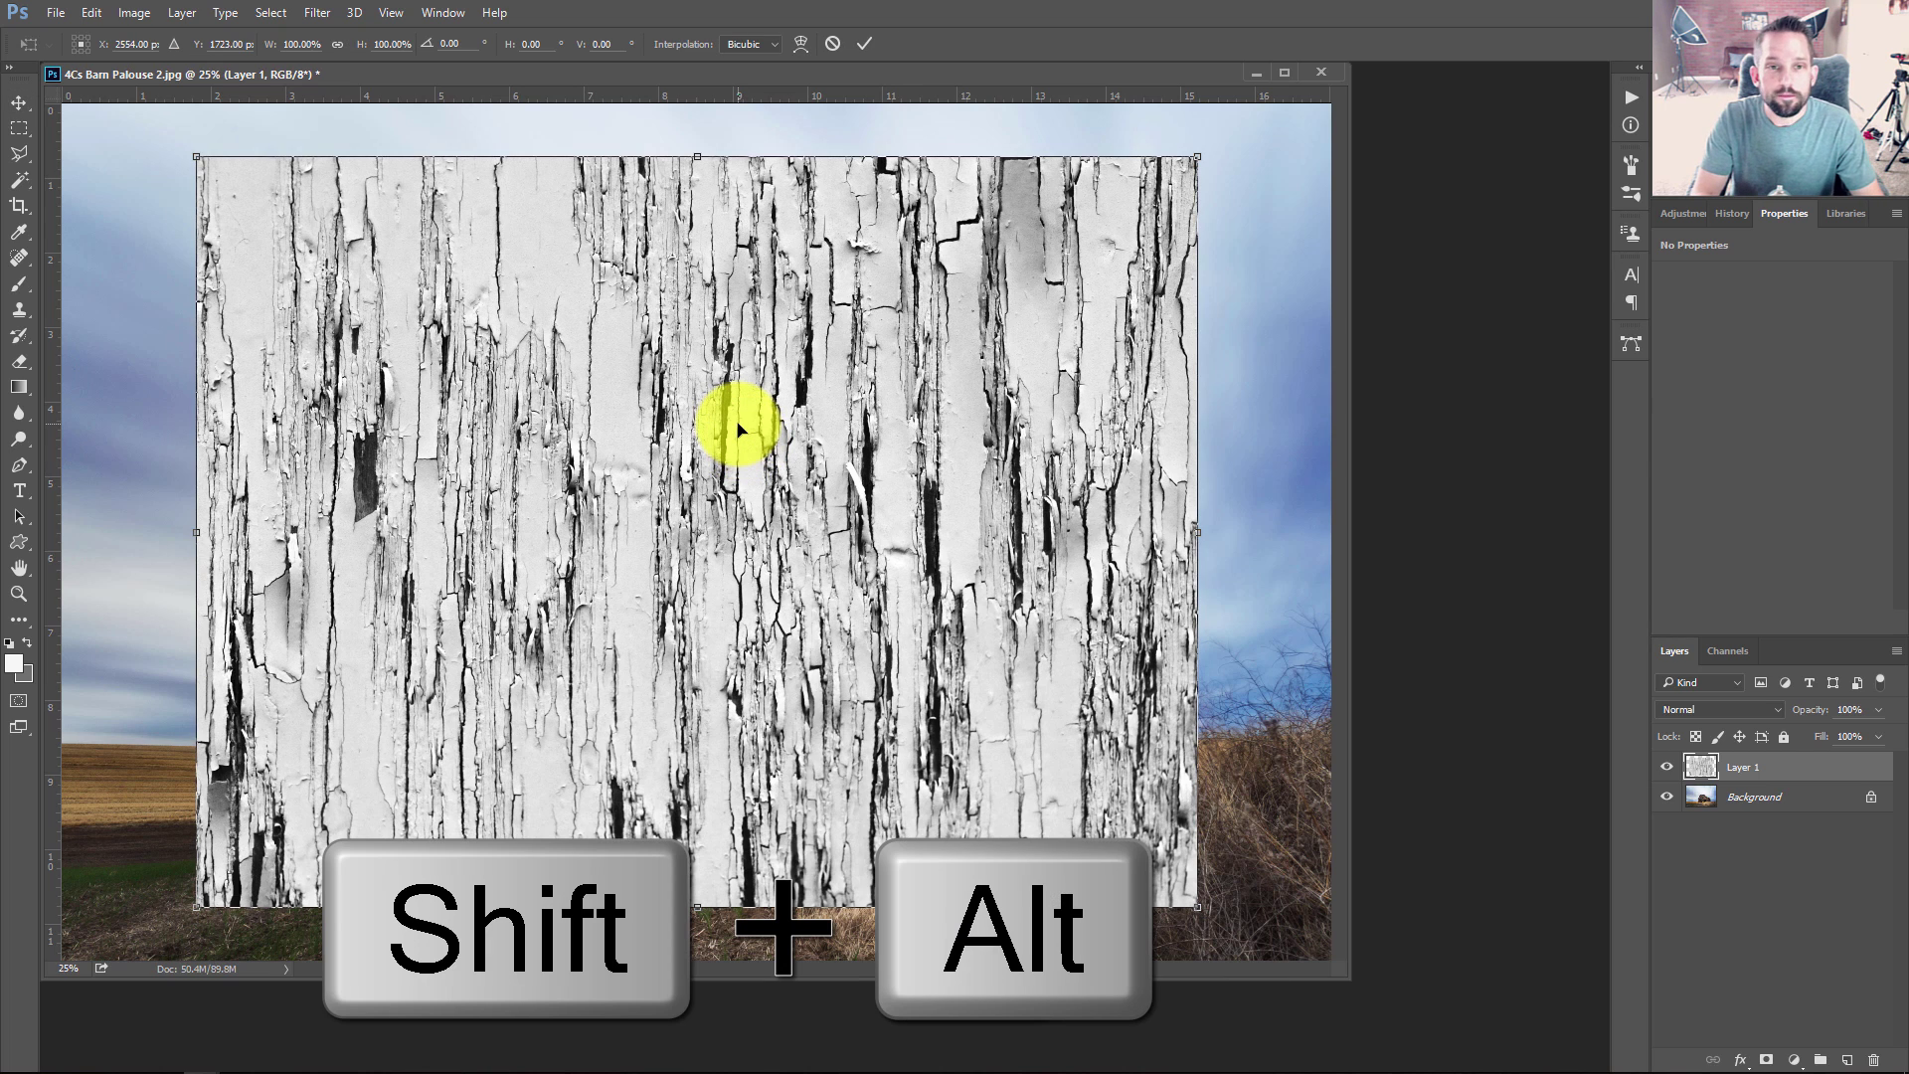
pyautogui.moveTo(199, 158); pyautogui.dragTo(17, 116)
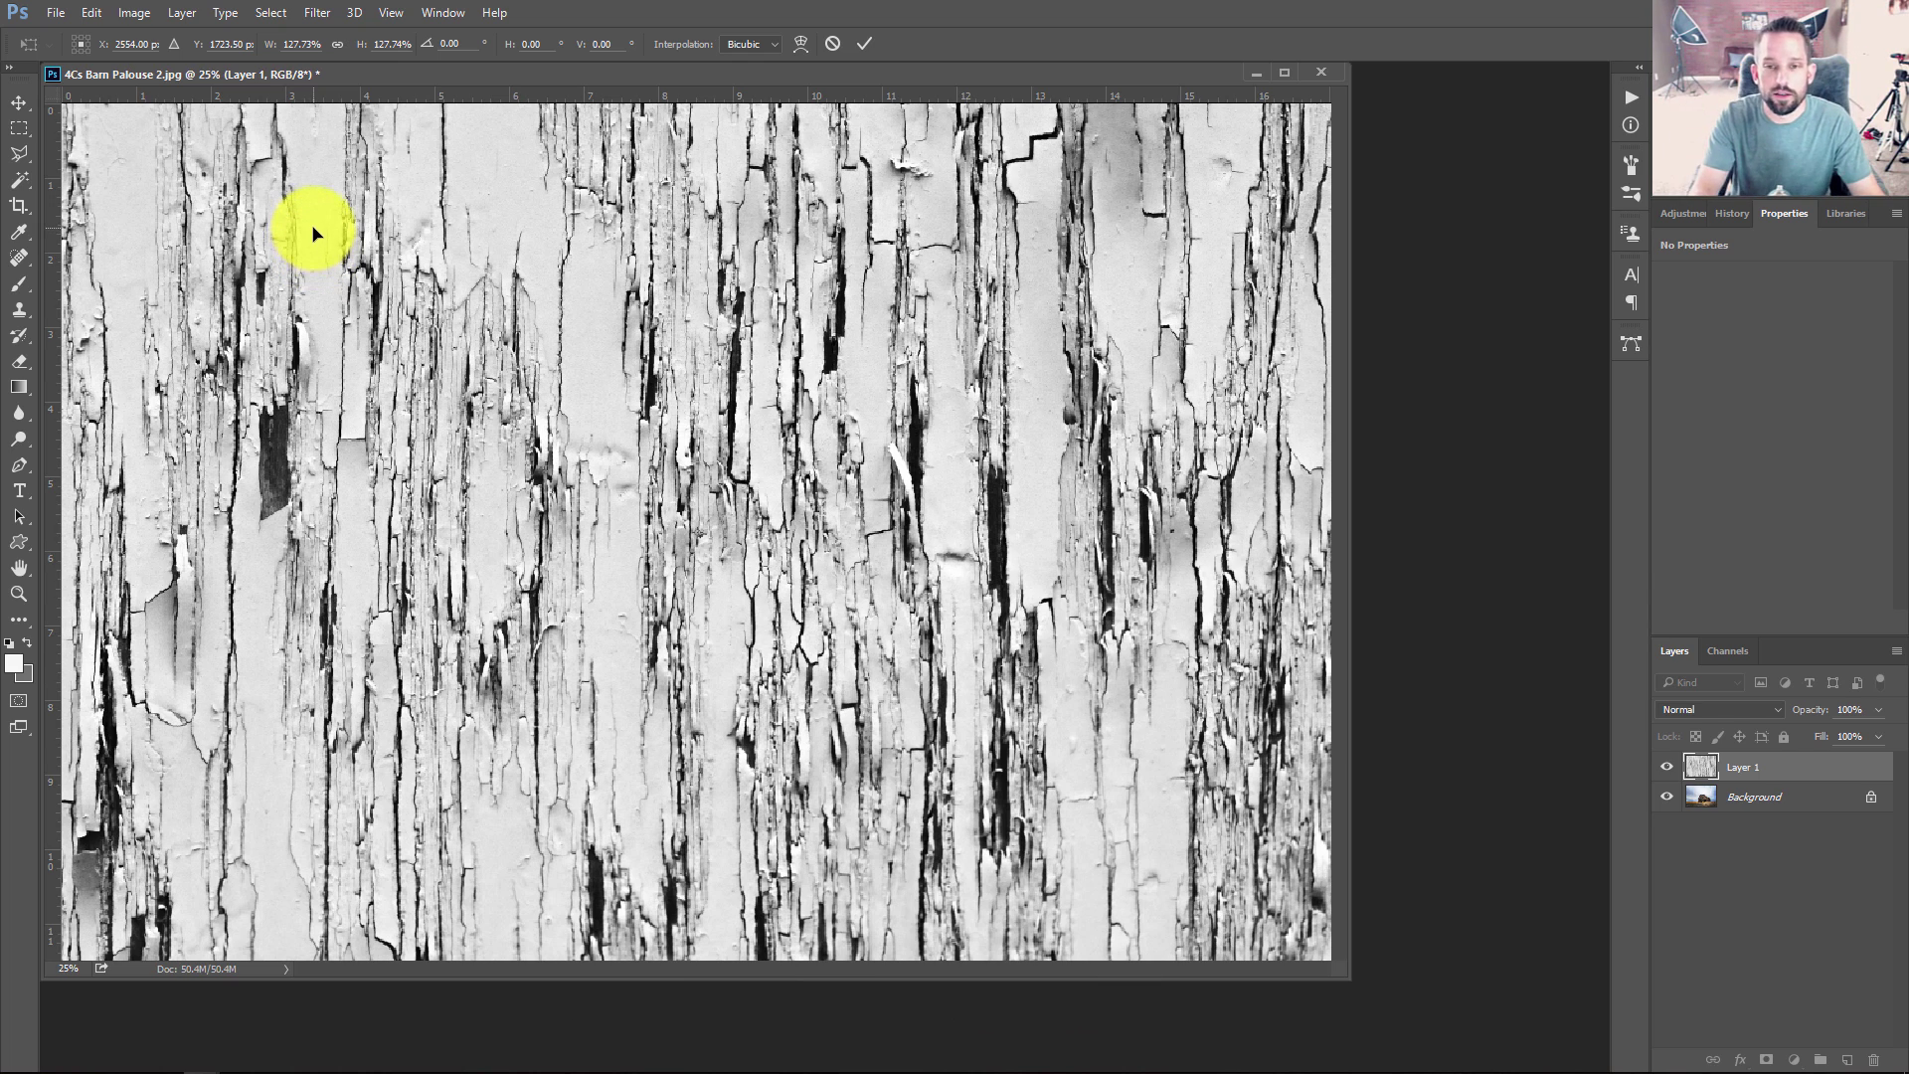
pyautogui.press('Return')
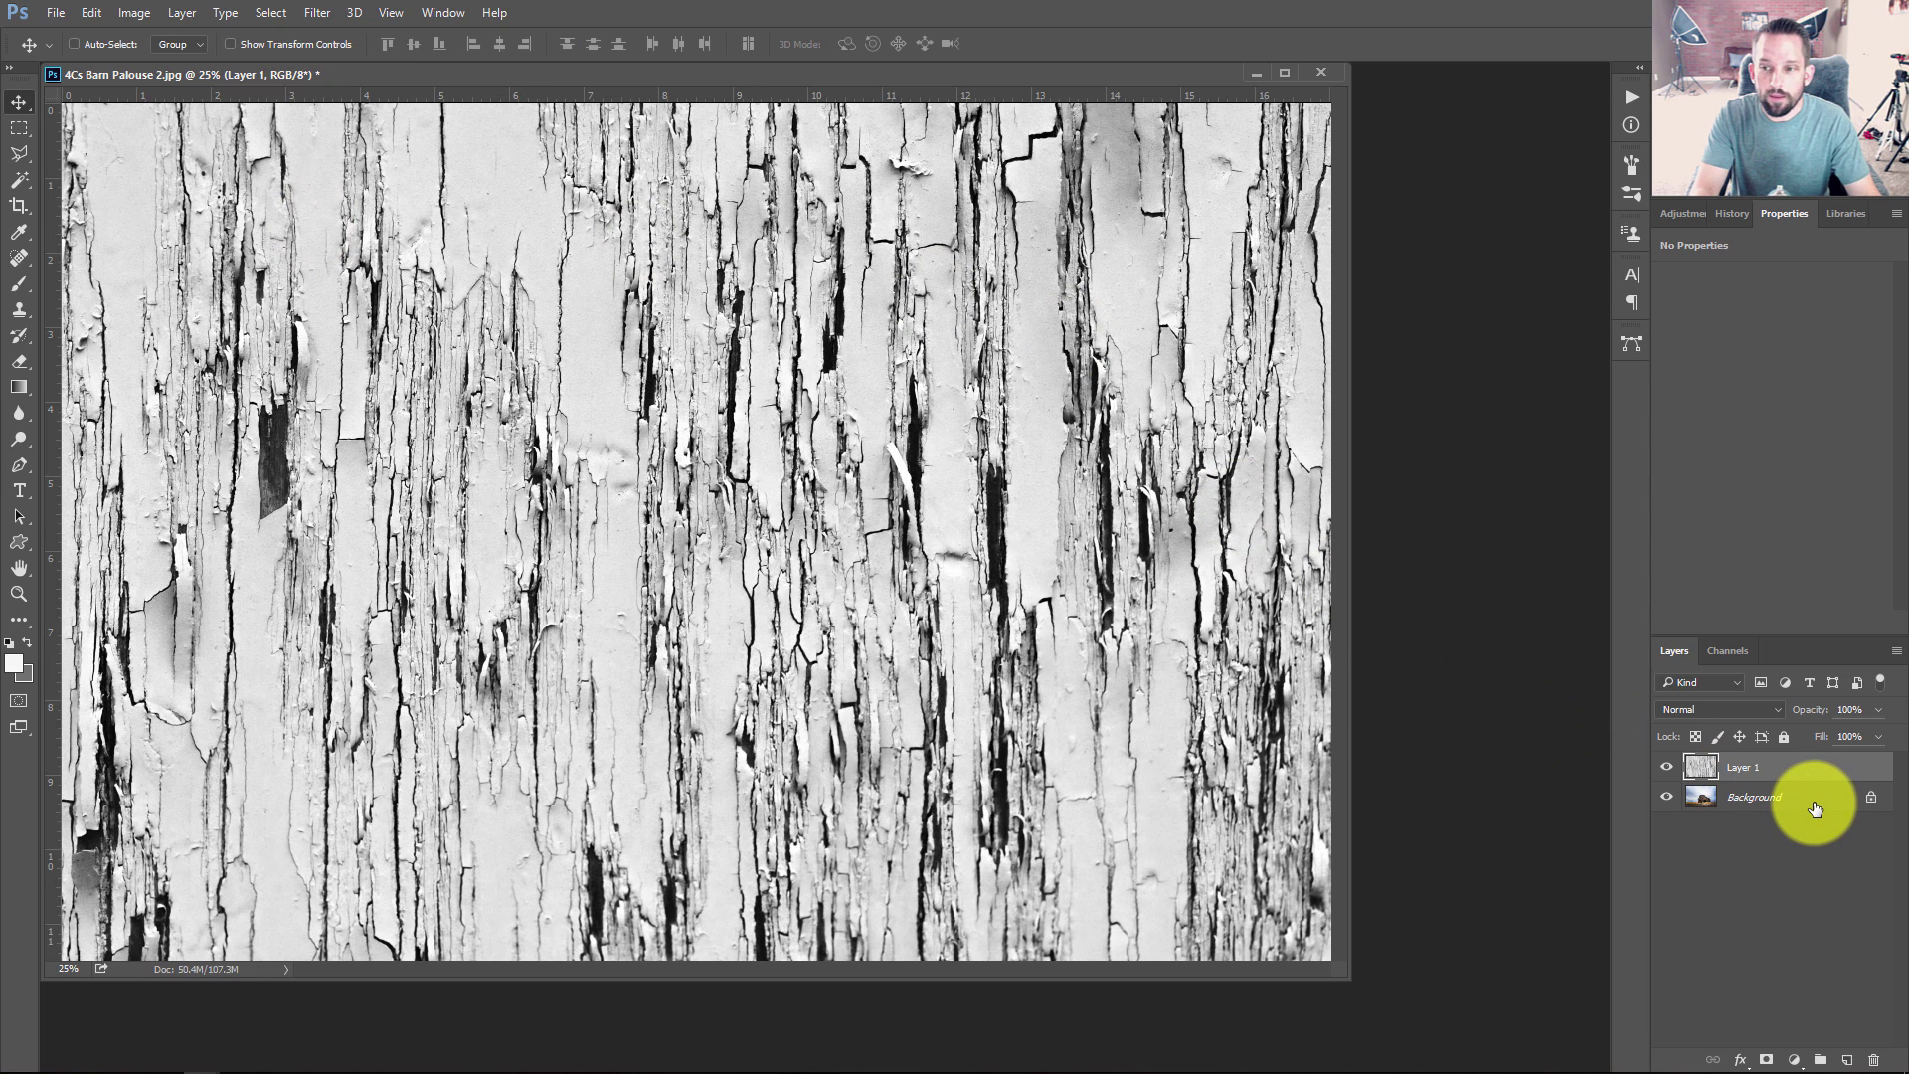
pyautogui.doubleClick(1826, 802)
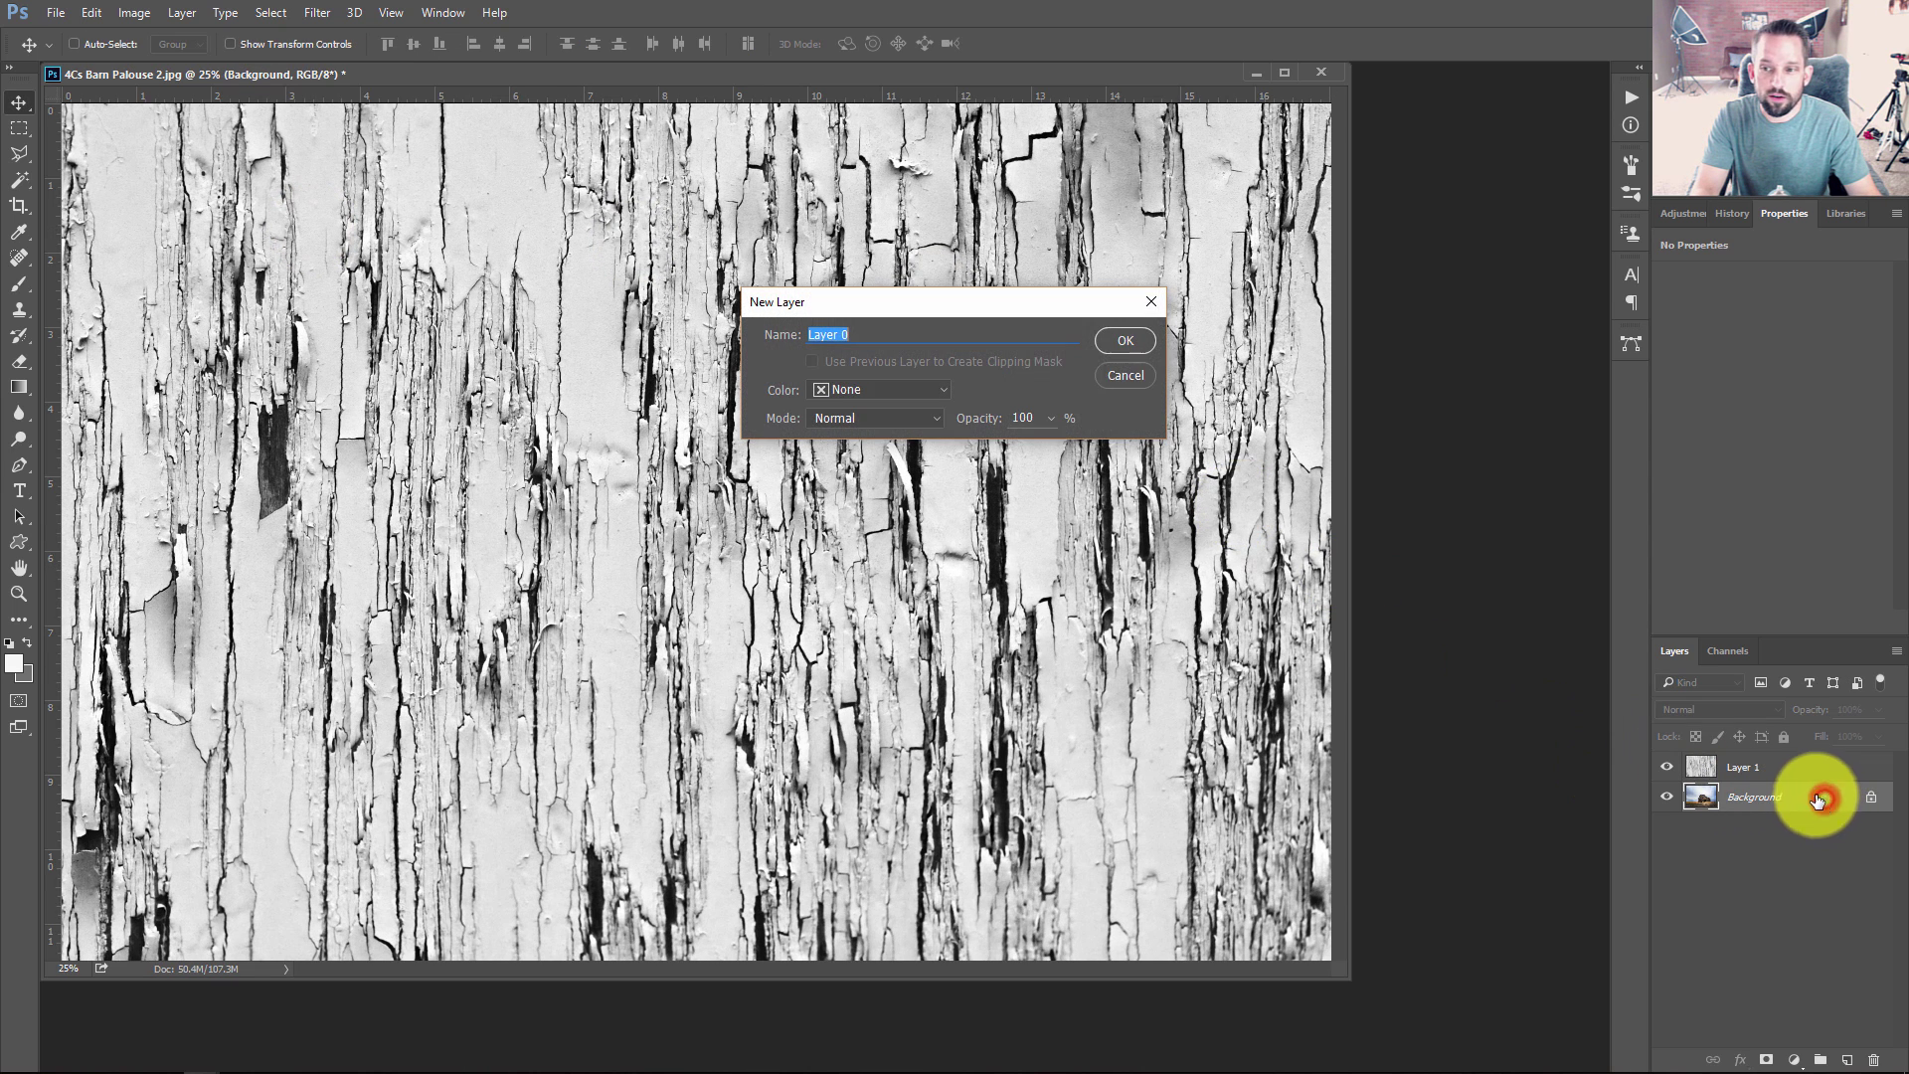
pyautogui.click(1131, 340)
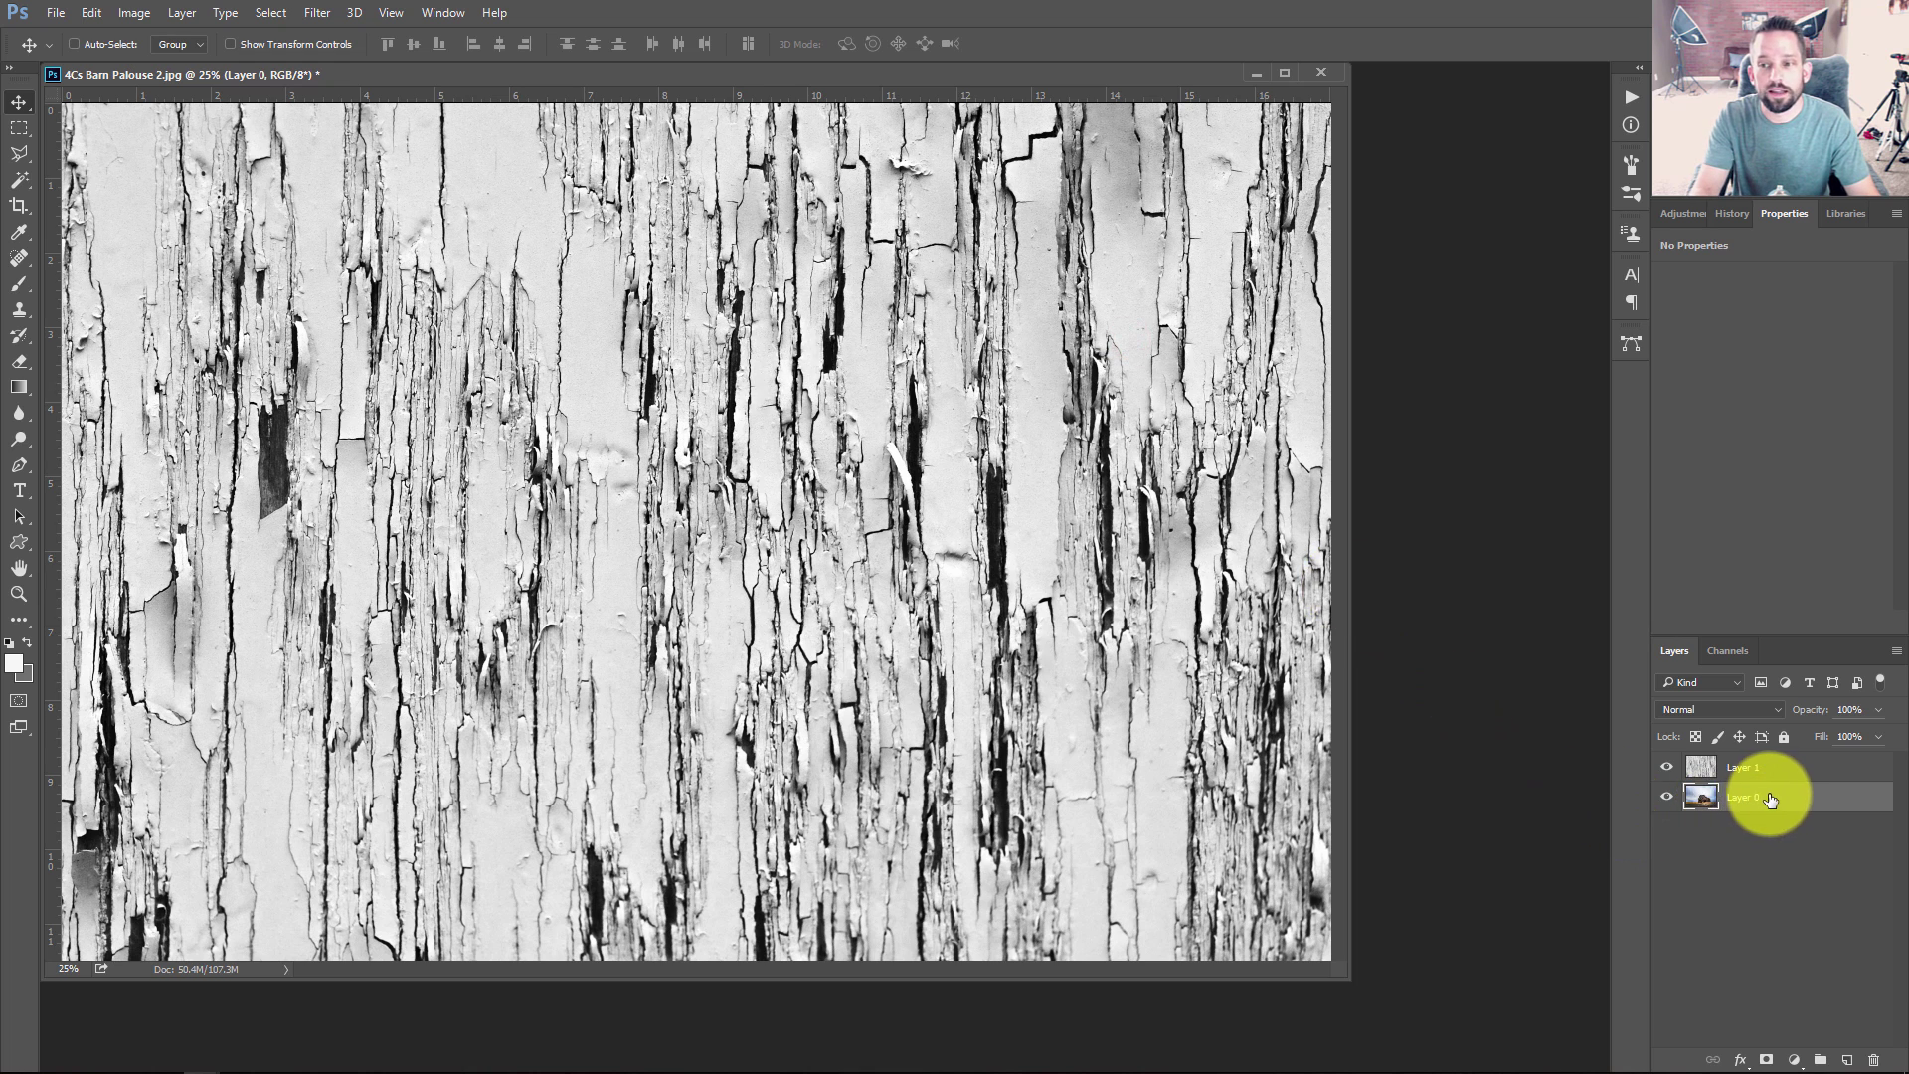
pyautogui.moveTo(1754, 773); pyautogui.dragTo(1757, 807)
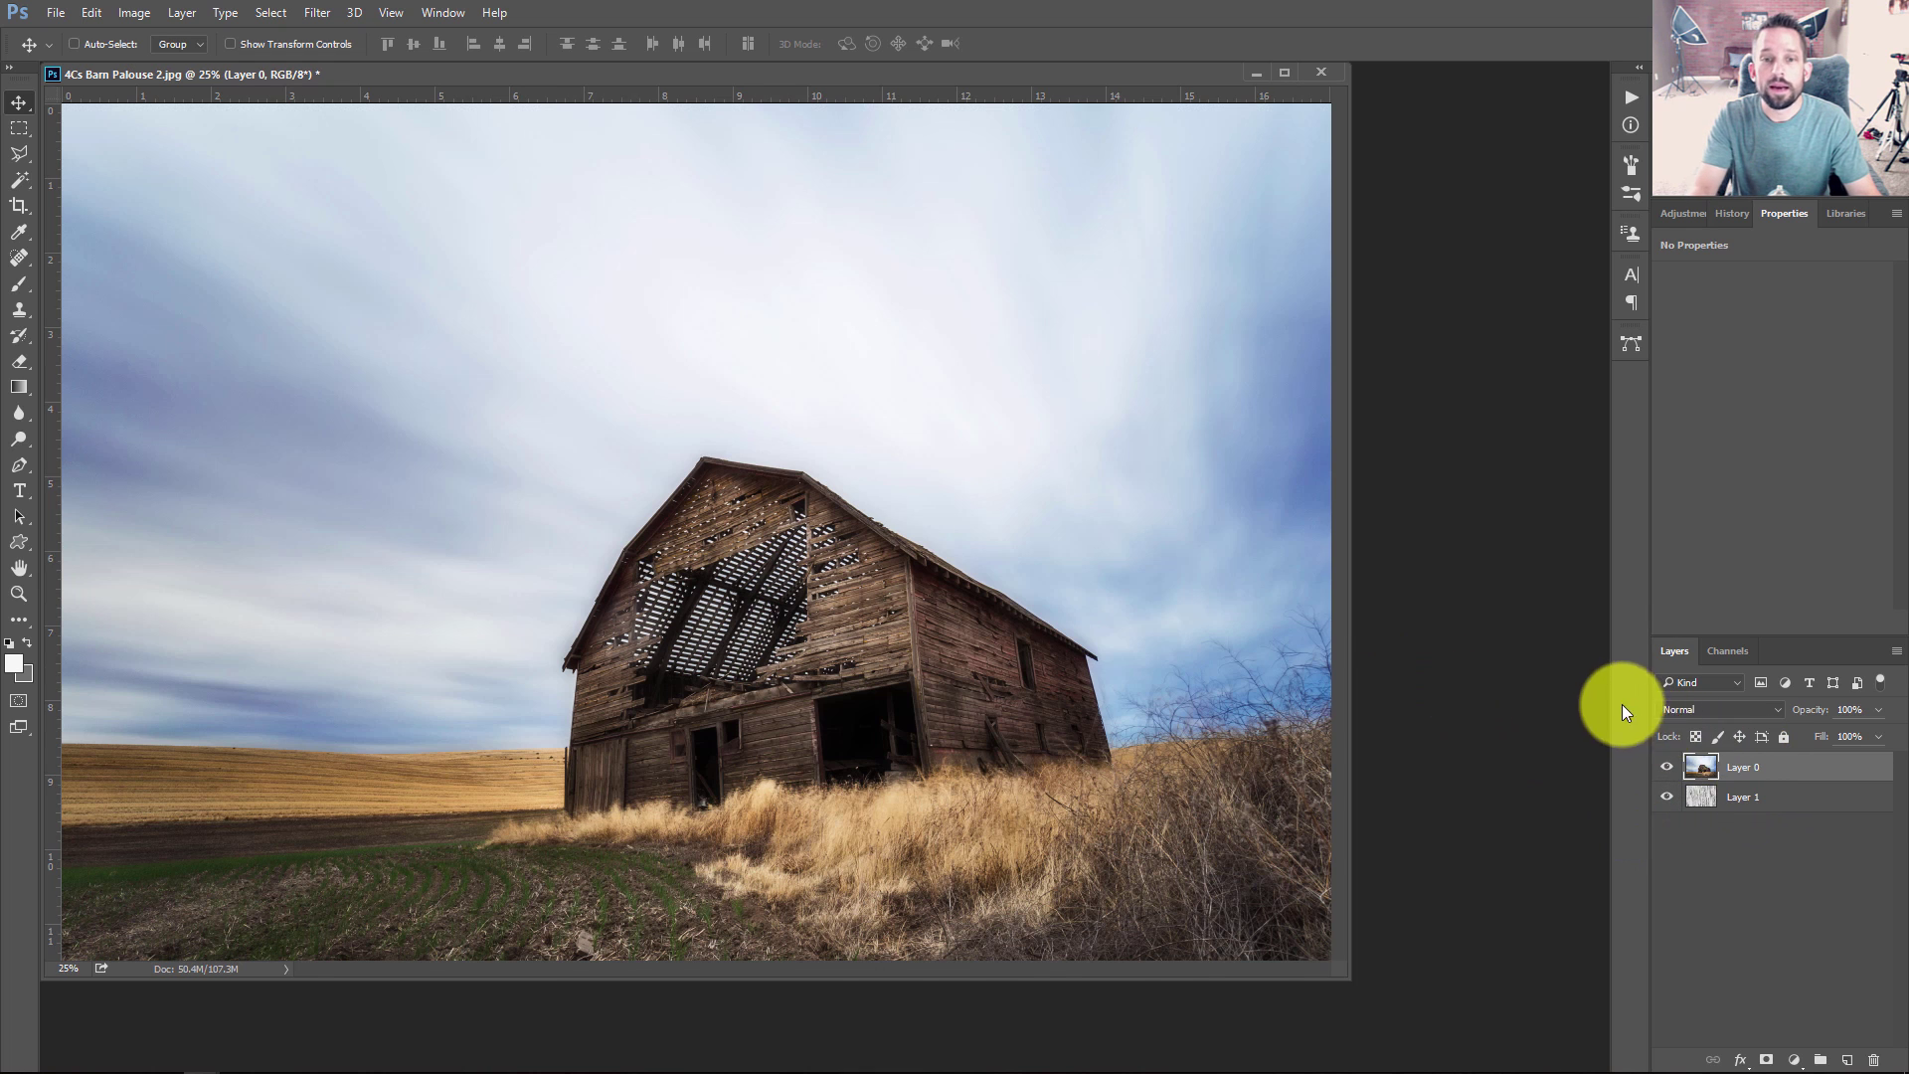
pyautogui.click(1666, 768)
pyautogui.click(1666, 767)
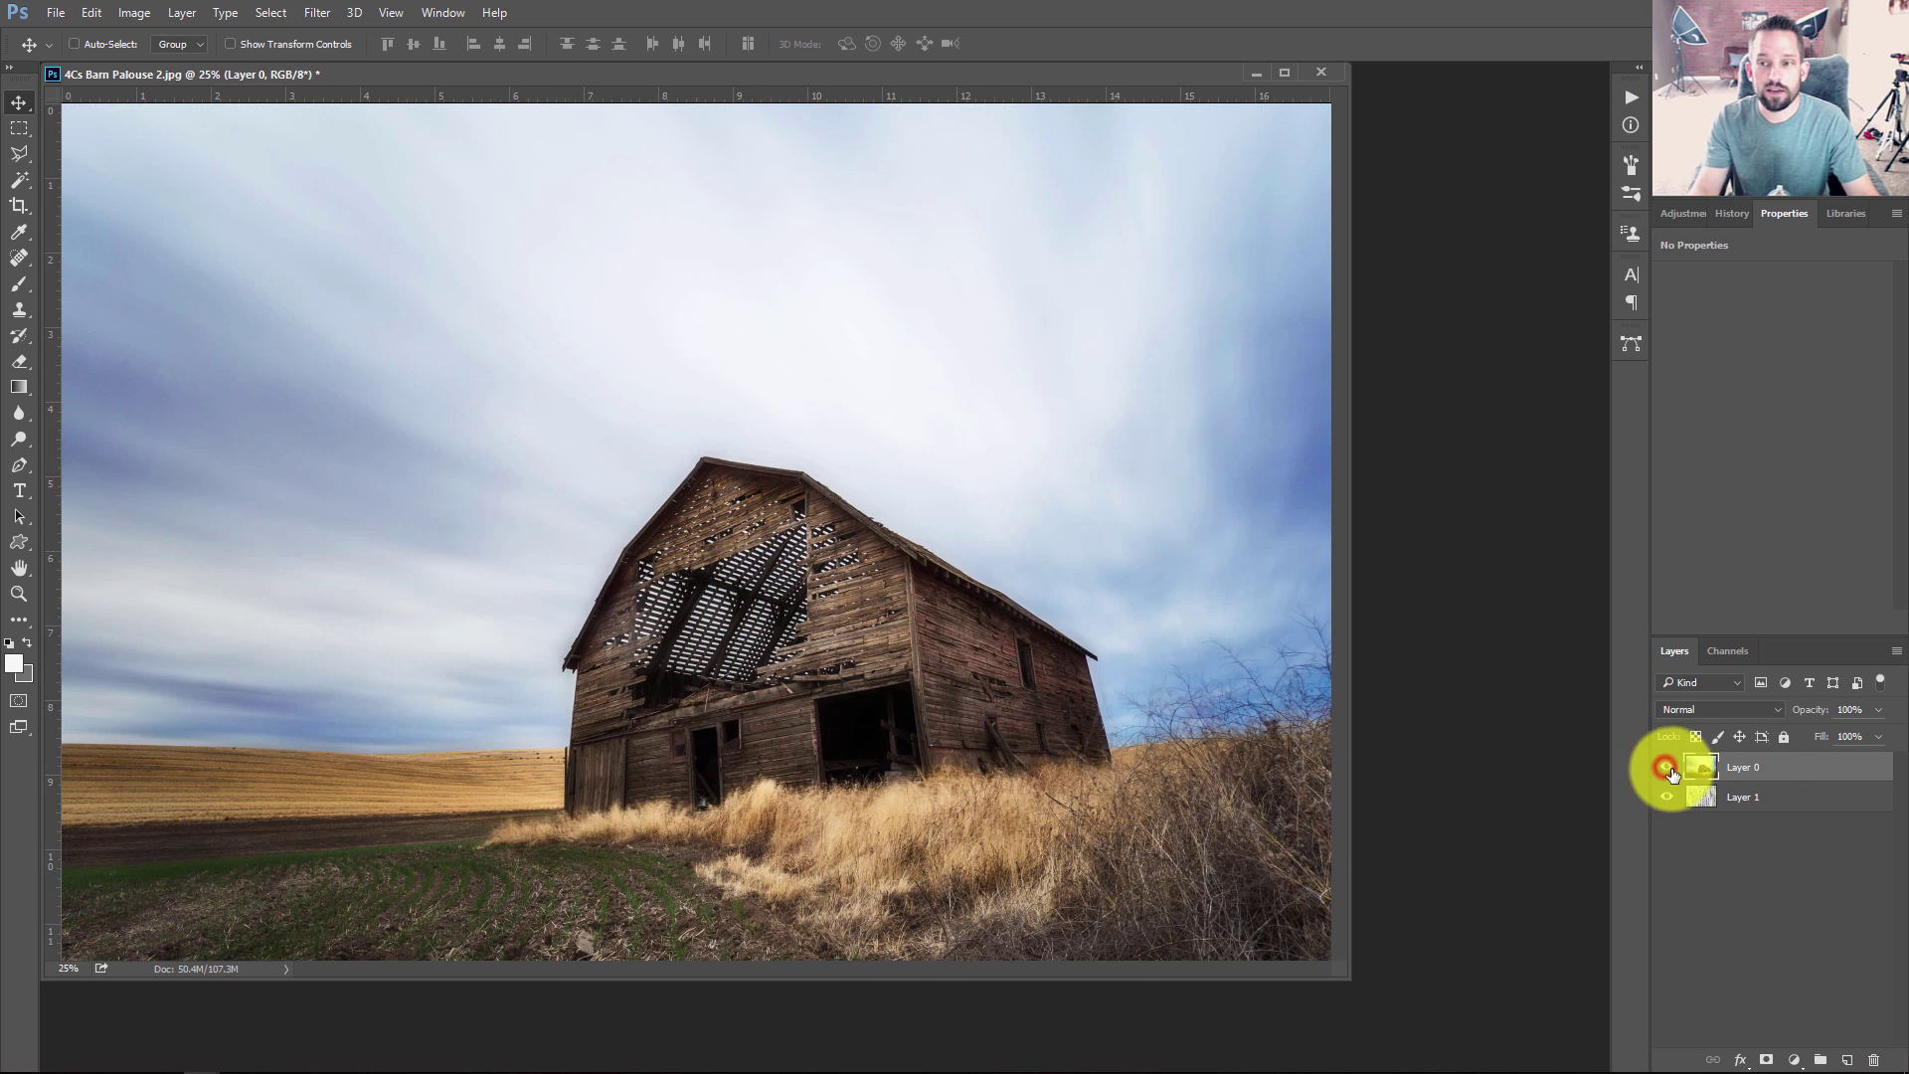
# In Layer 0's Blending Options, drag the Underlying Layer black slider right to reveal cracks.
pyautogui.doubleClick(1875, 768)
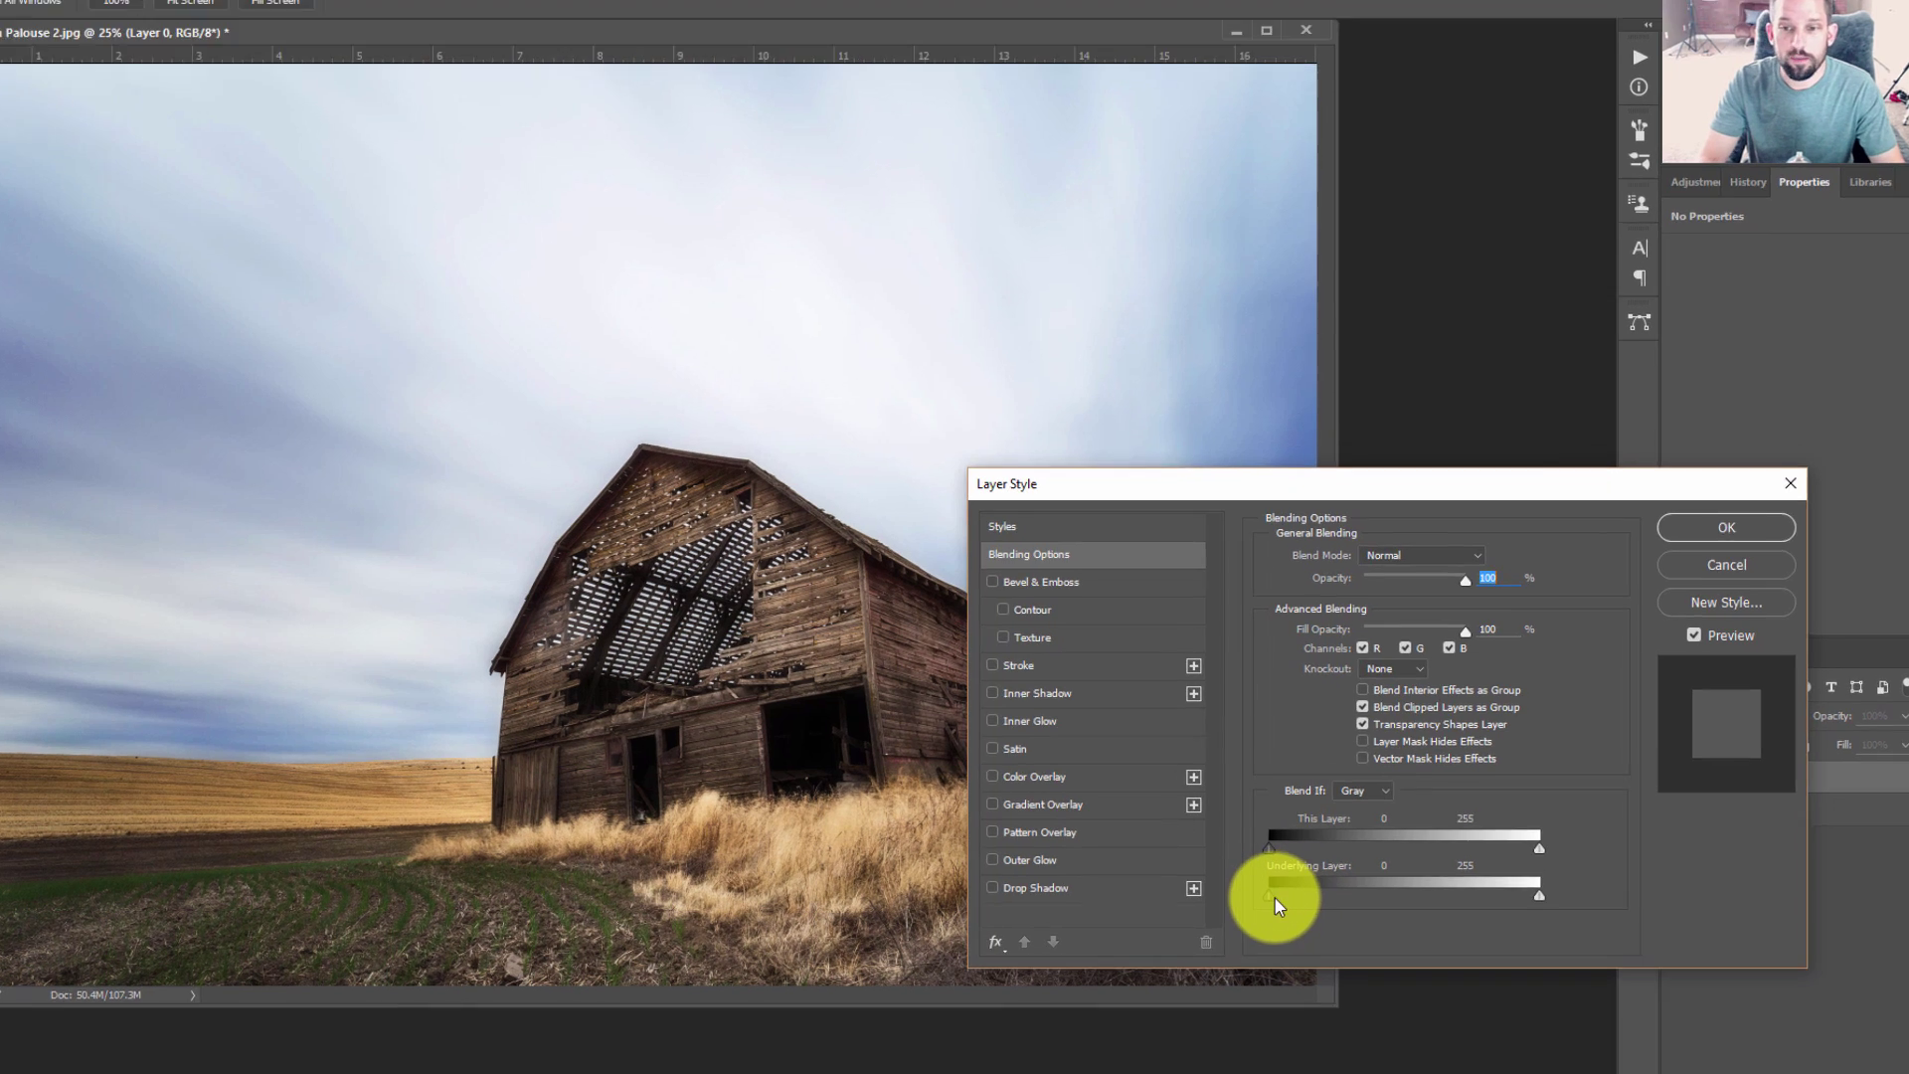
pyautogui.click(1290, 874)
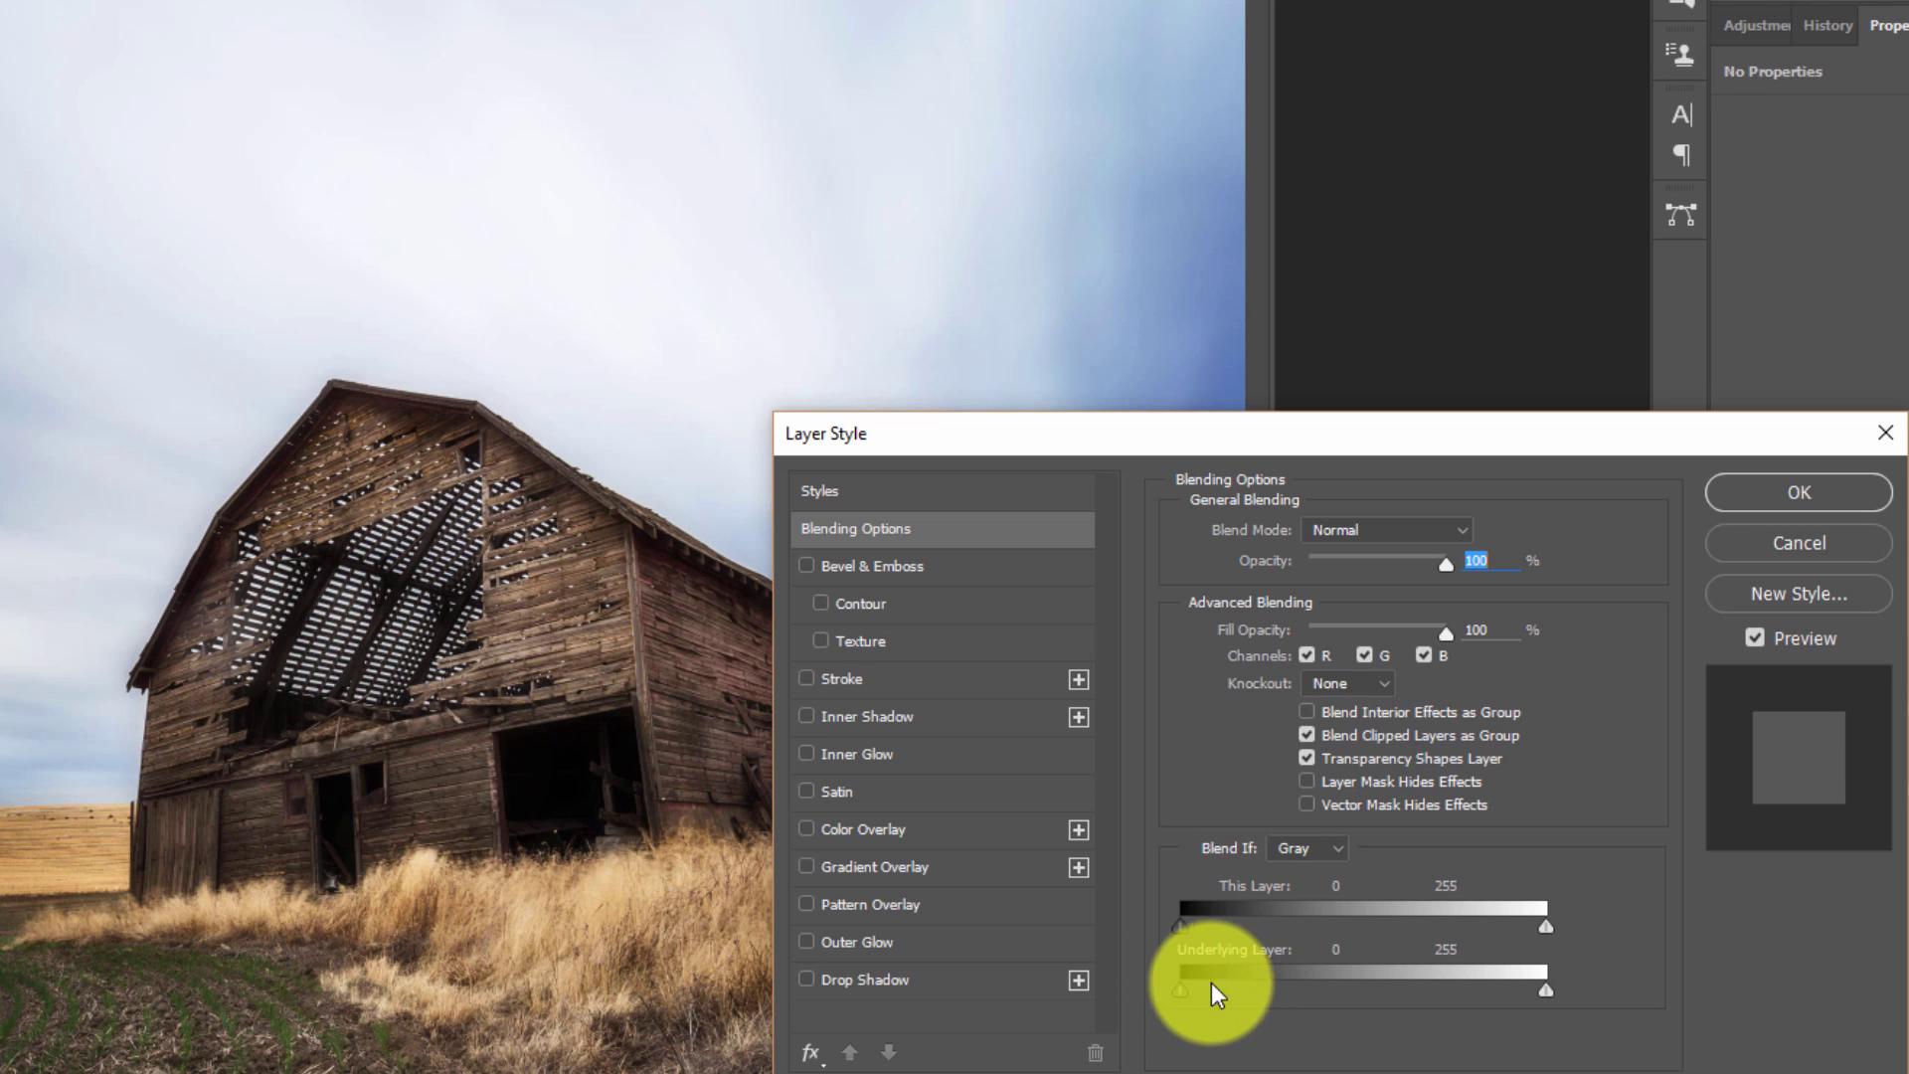
pyautogui.moveTo(1180, 989); pyautogui.dragTo(1405, 1005)
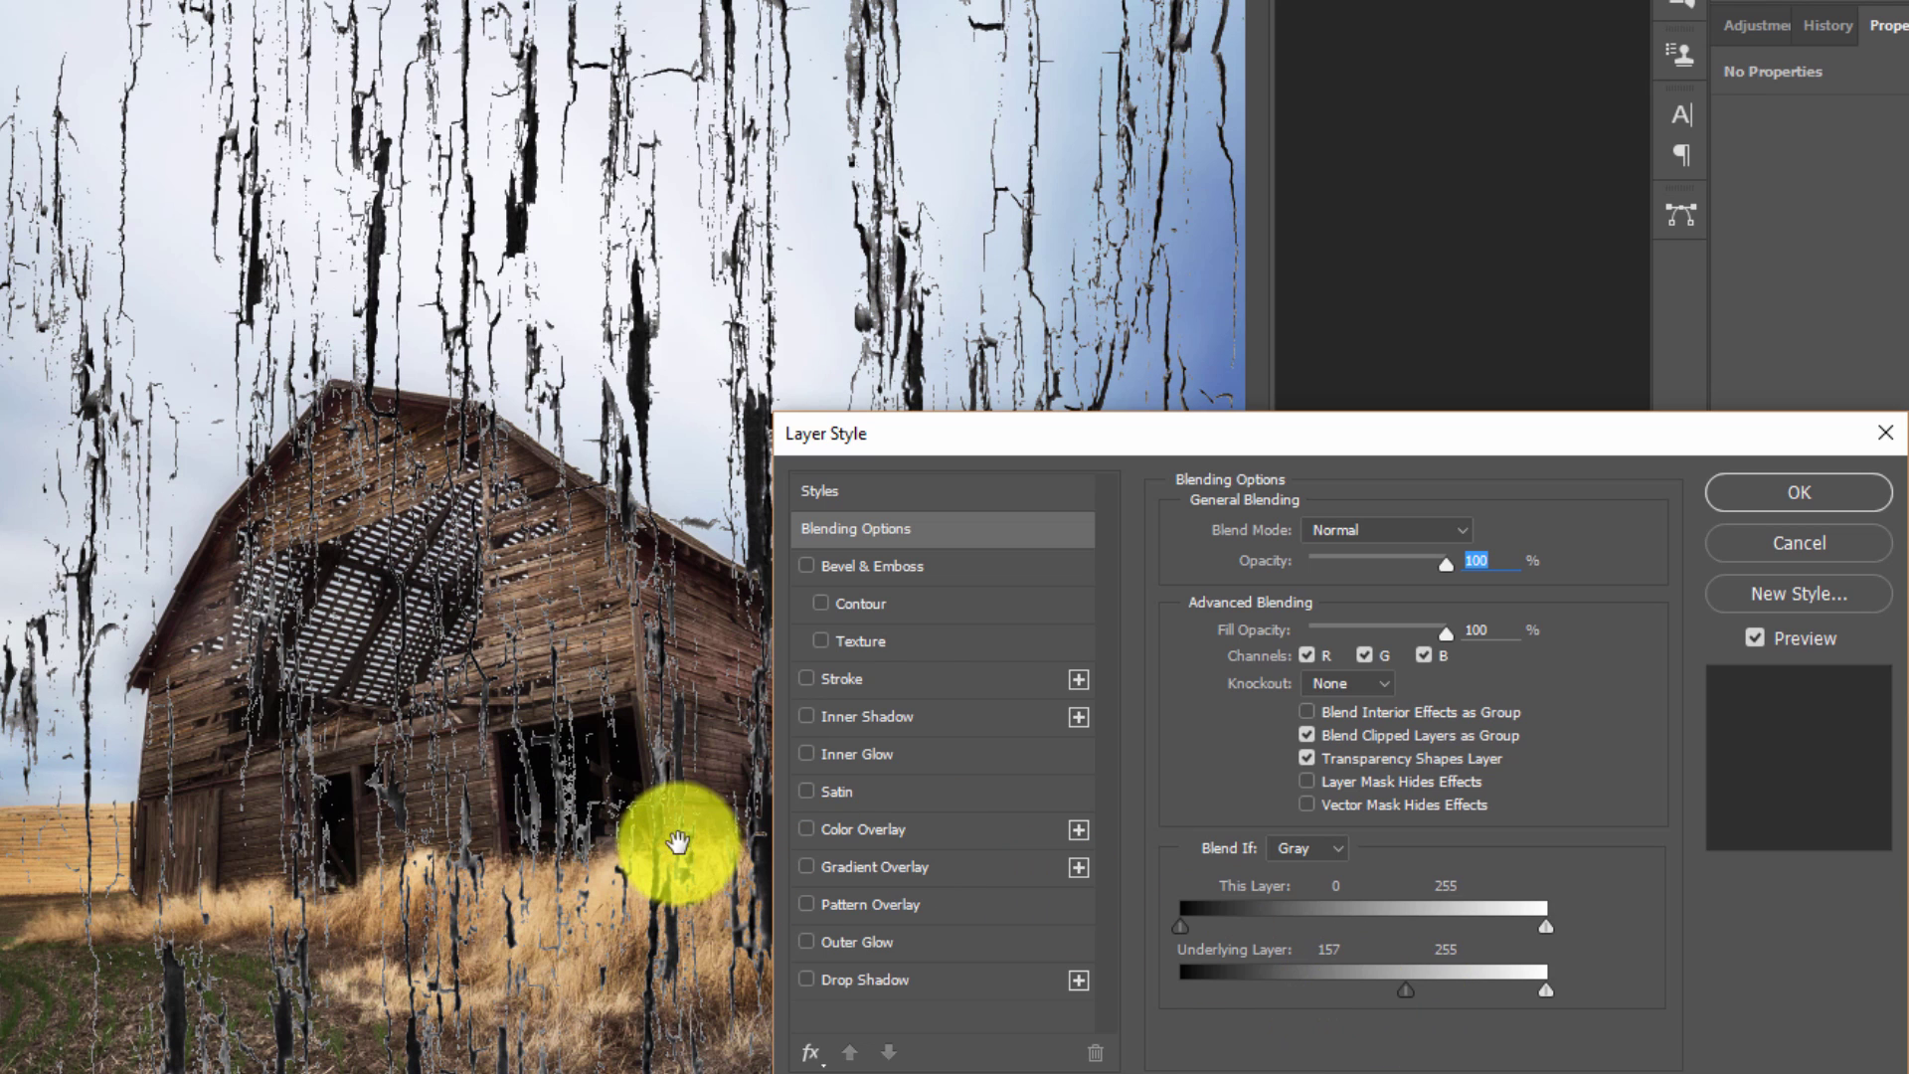
pyautogui.hotkey('ctrl', 'space')
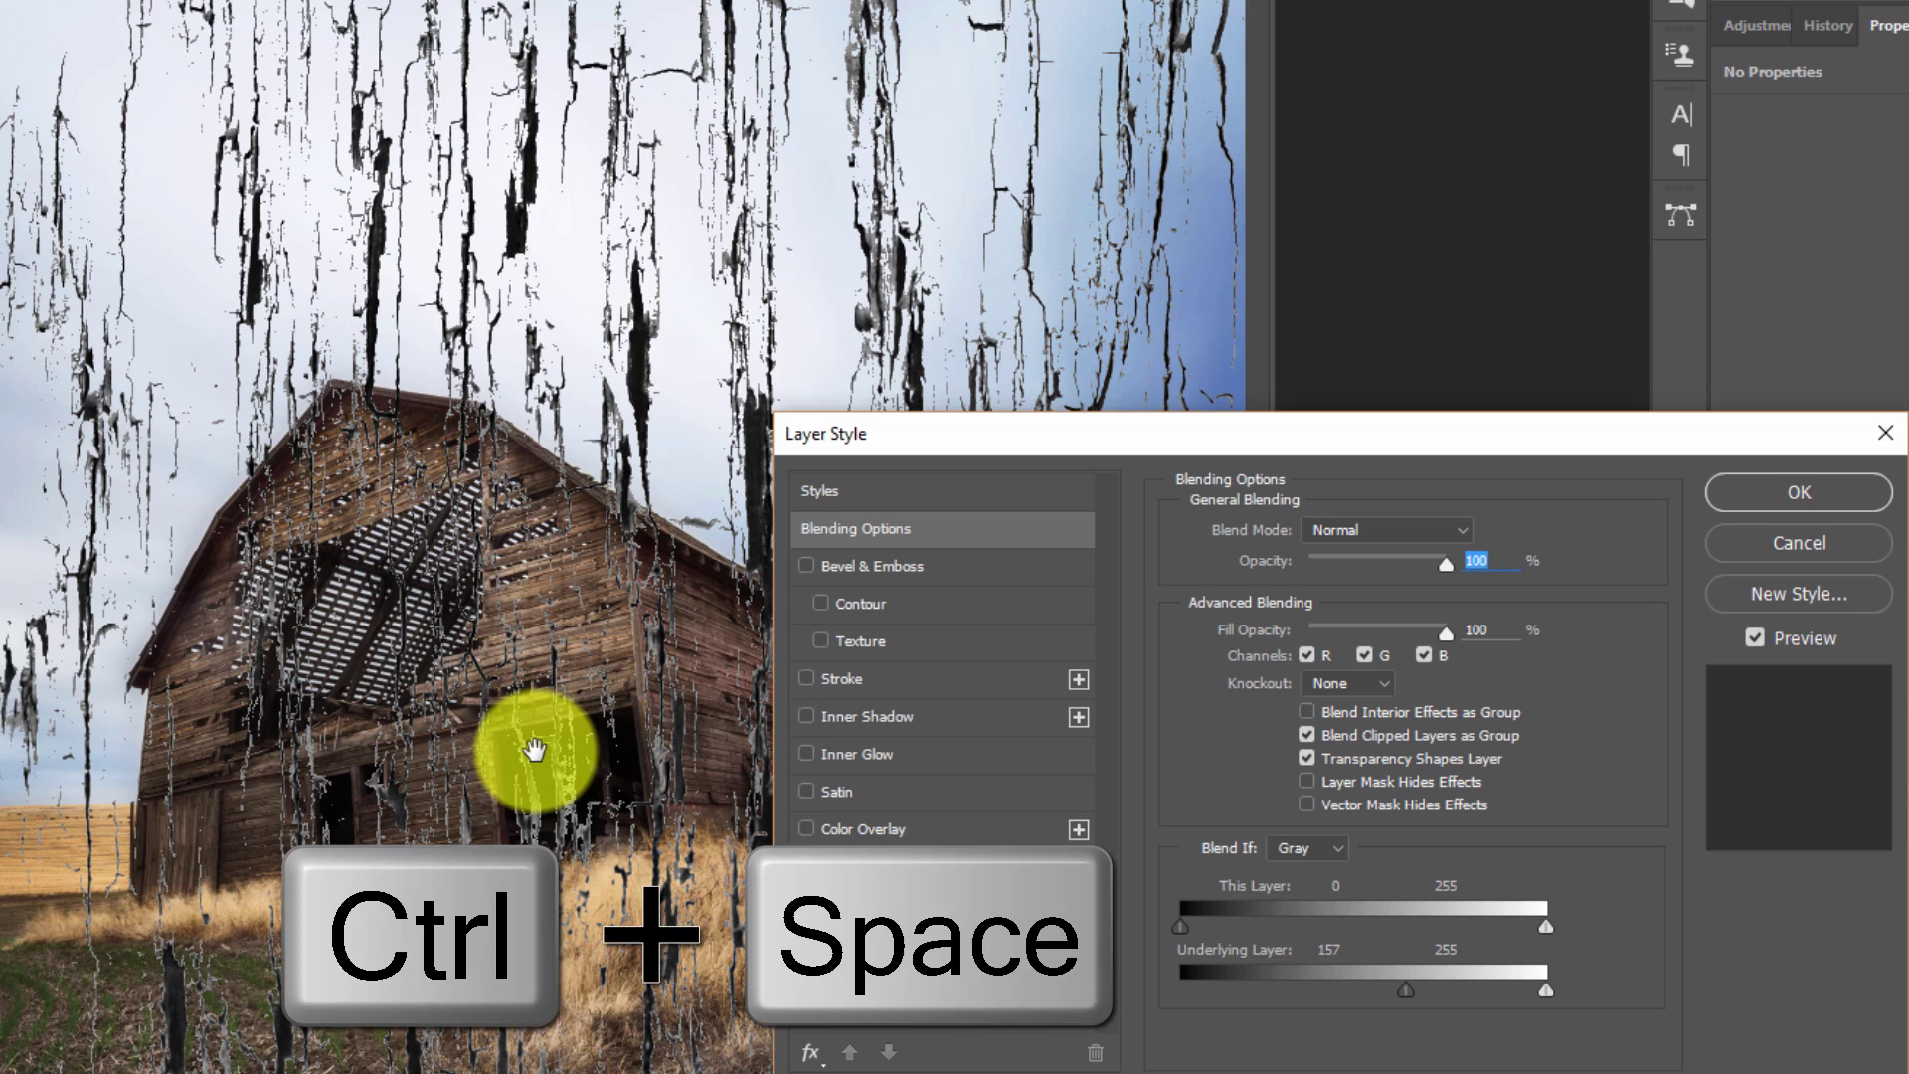
pyautogui.click(528, 741)
pyautogui.moveTo(706, 845); pyautogui.dragTo(619, 789)
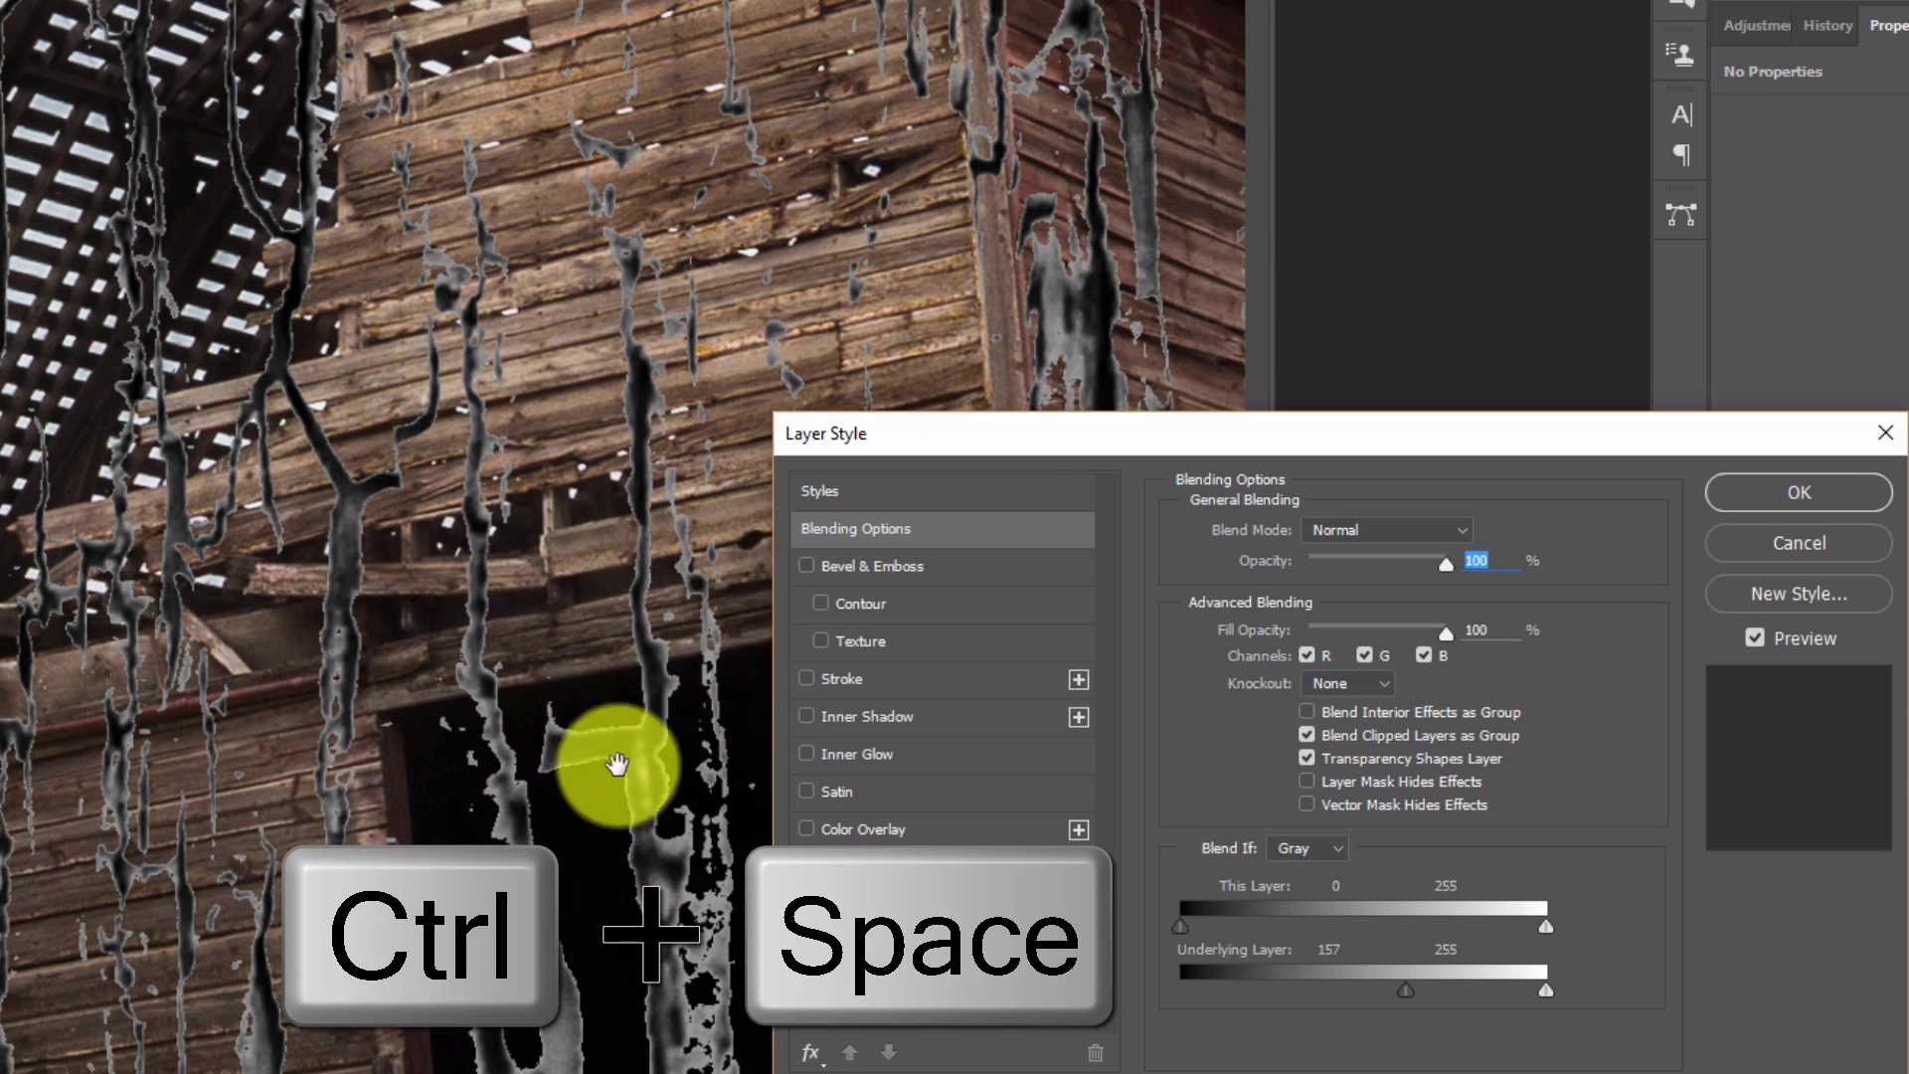
# Split the Underlying Layer black slider to 42/122 and fit the image on screen.
pyautogui.moveTo(1412, 993); pyautogui.dragTo(1236, 990)
pyautogui.press('alt')
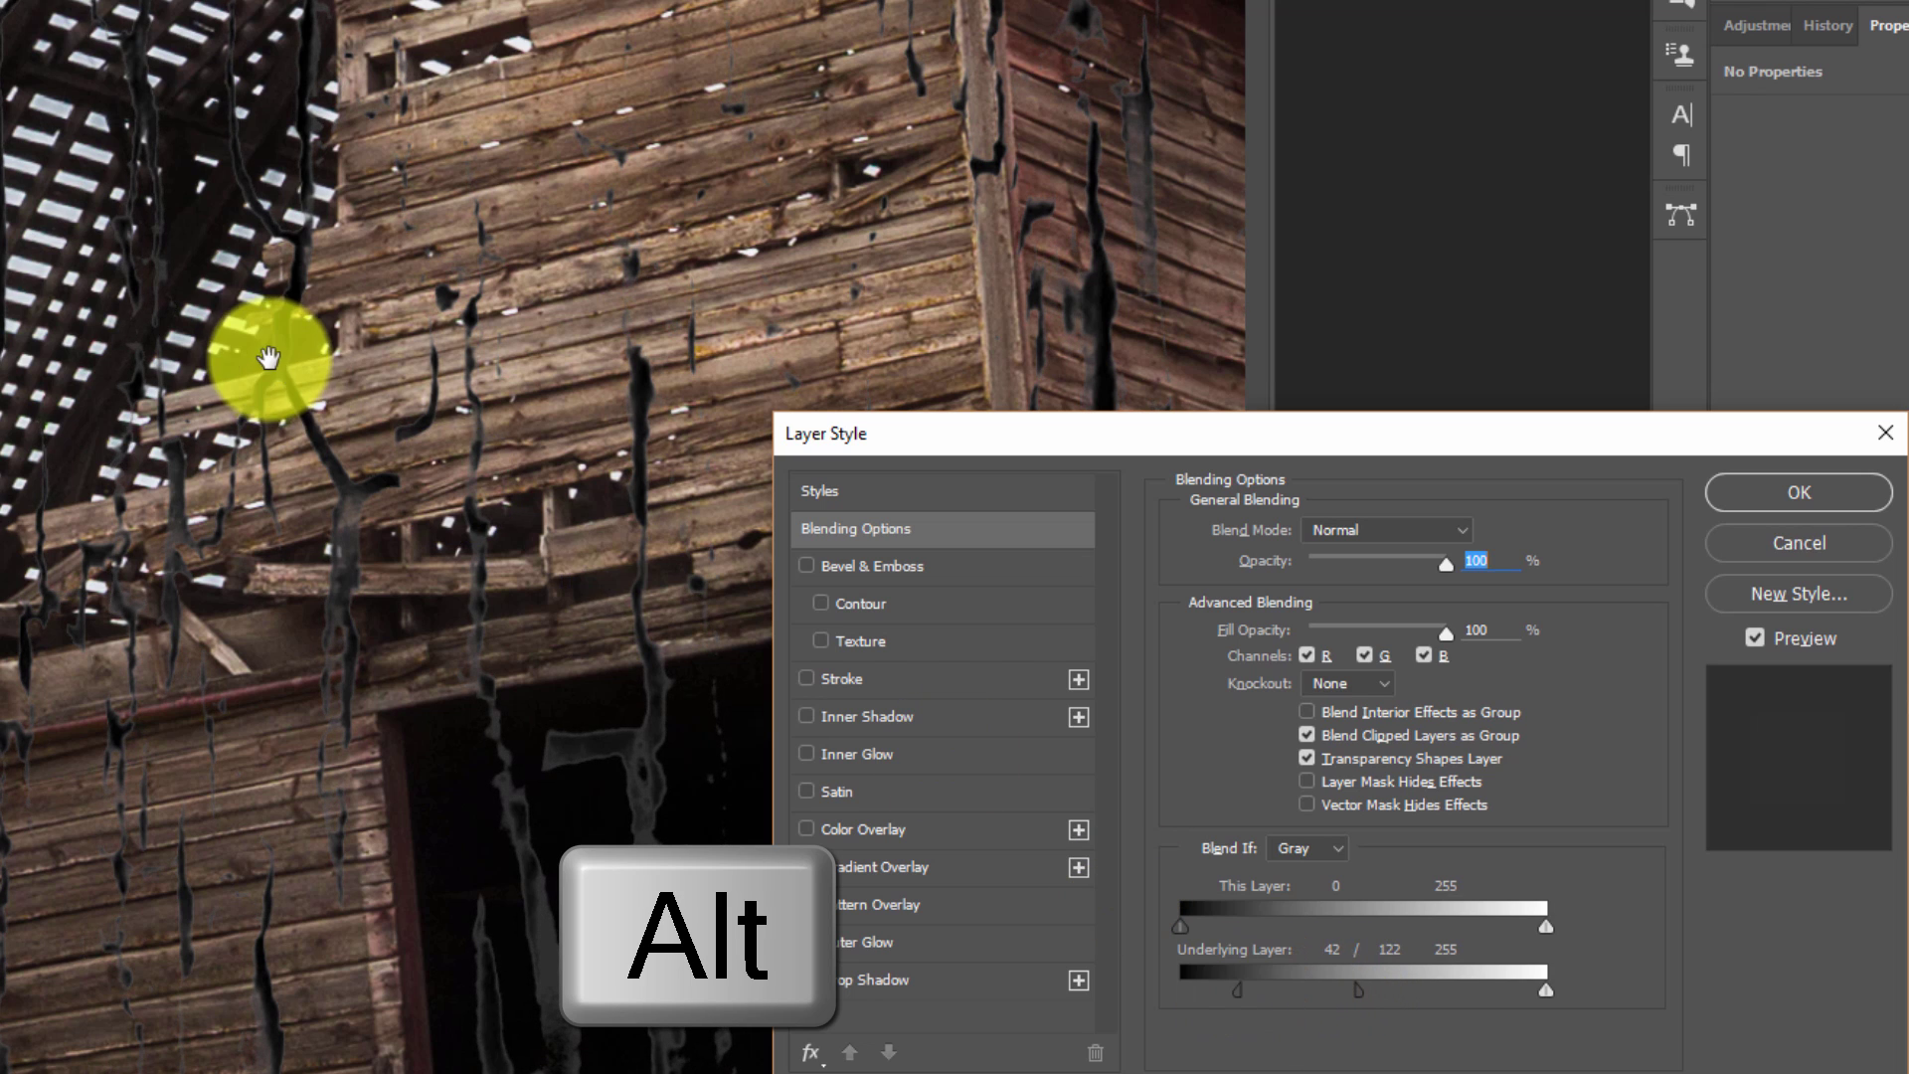
pyautogui.rightClick(181, 268)
pyautogui.click(216, 291)
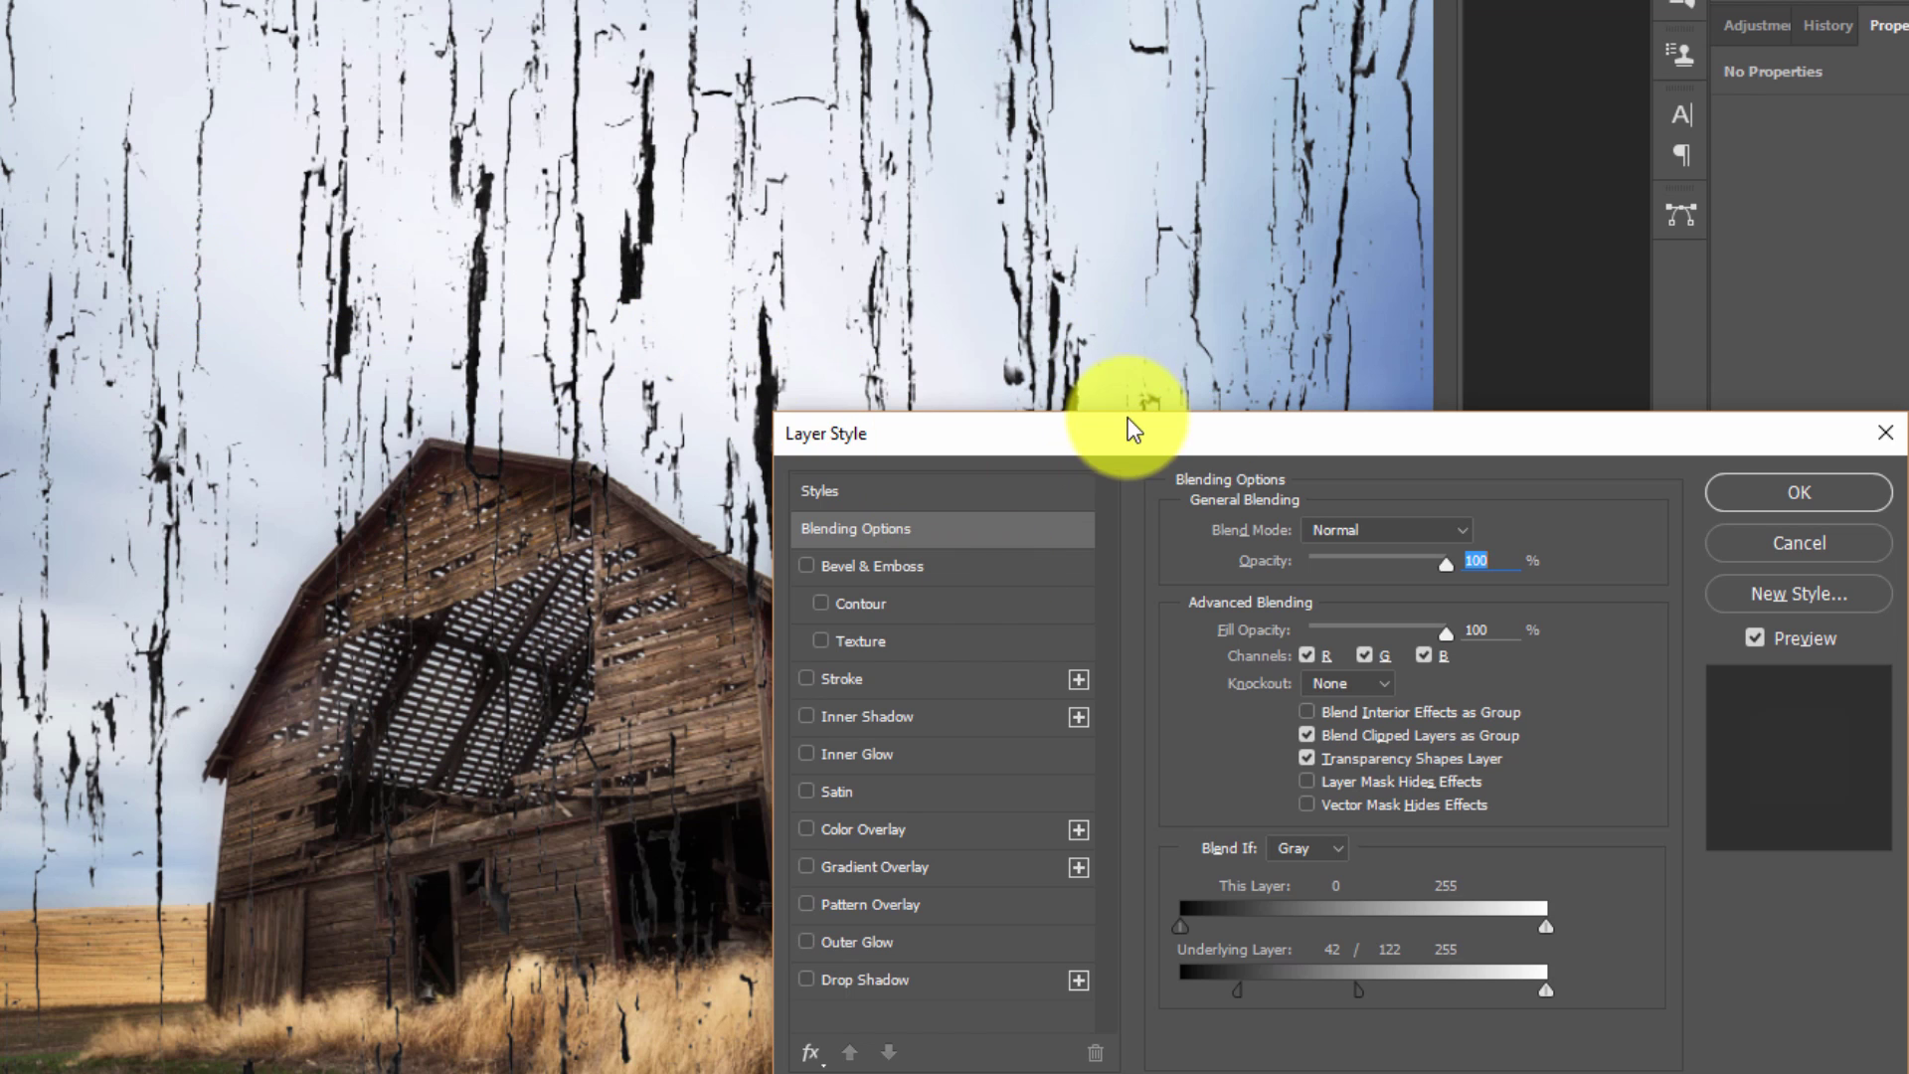
# Split the Underlying Layer white slider to 236/255 and move the black split to 62/122.
pyautogui.moveTo(1126, 426); pyautogui.dragTo(1045, 332)
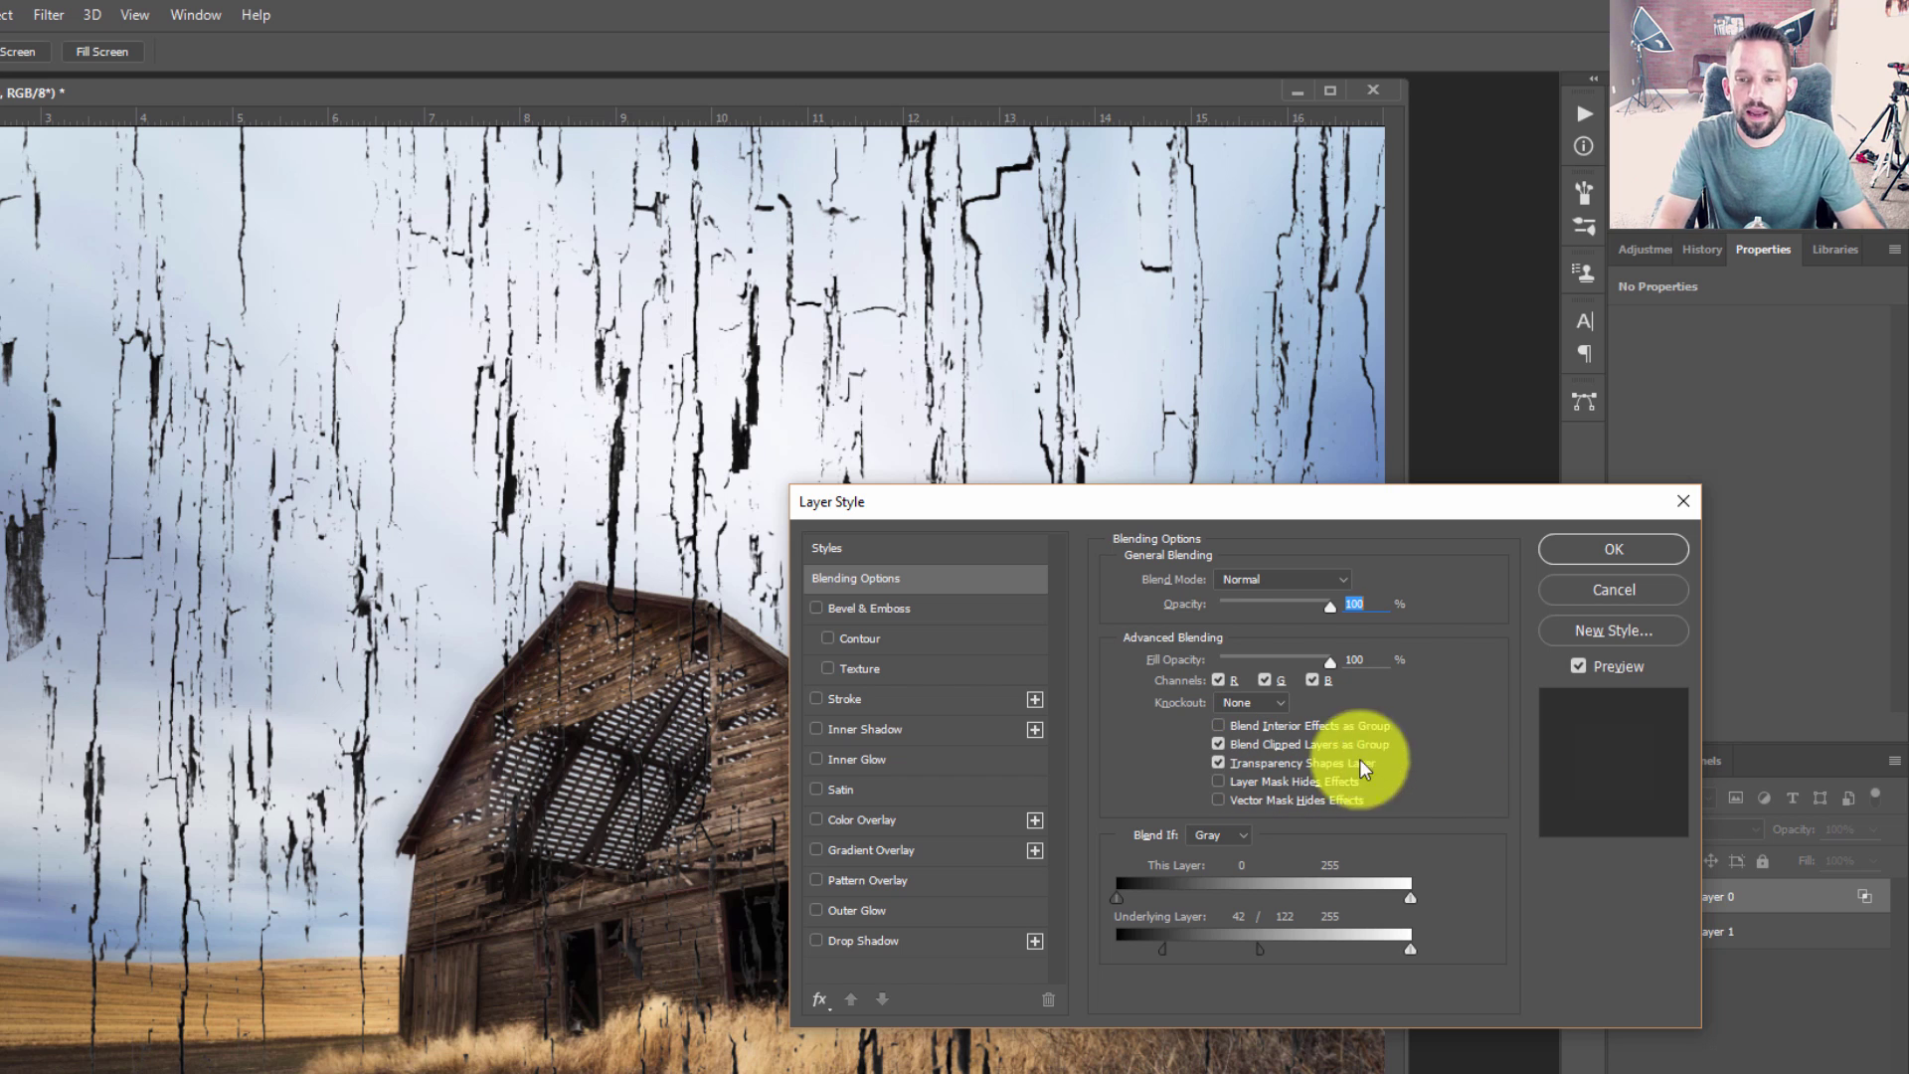
pyautogui.moveTo(1413, 952); pyautogui.dragTo(1391, 957)
pyautogui.press('alt')
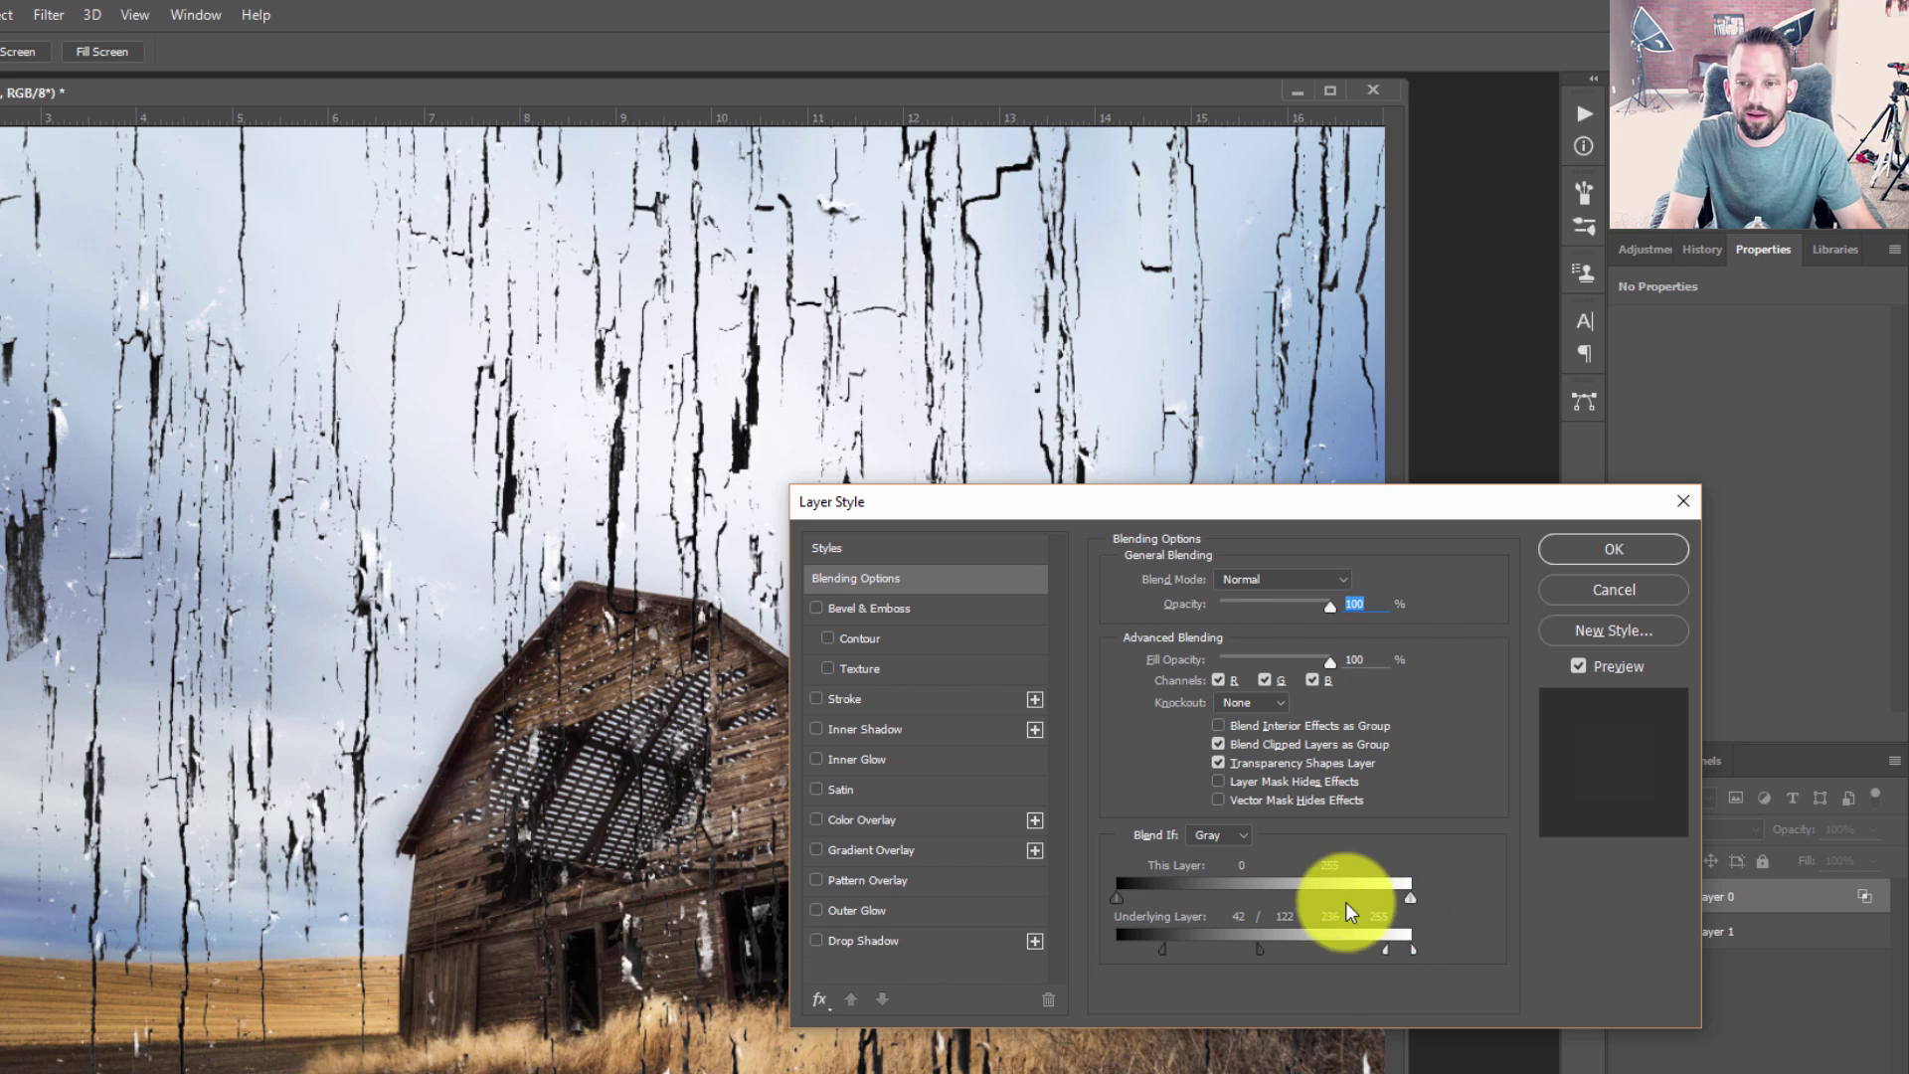
pyautogui.moveTo(1163, 949)
pyautogui.mouseDown()
pyautogui.moveTo(1187, 956)
pyautogui.moveTo(1135, 957)
pyautogui.moveTo(1223, 957)
pyautogui.moveTo(1185, 957)
pyautogui.mouseUp()
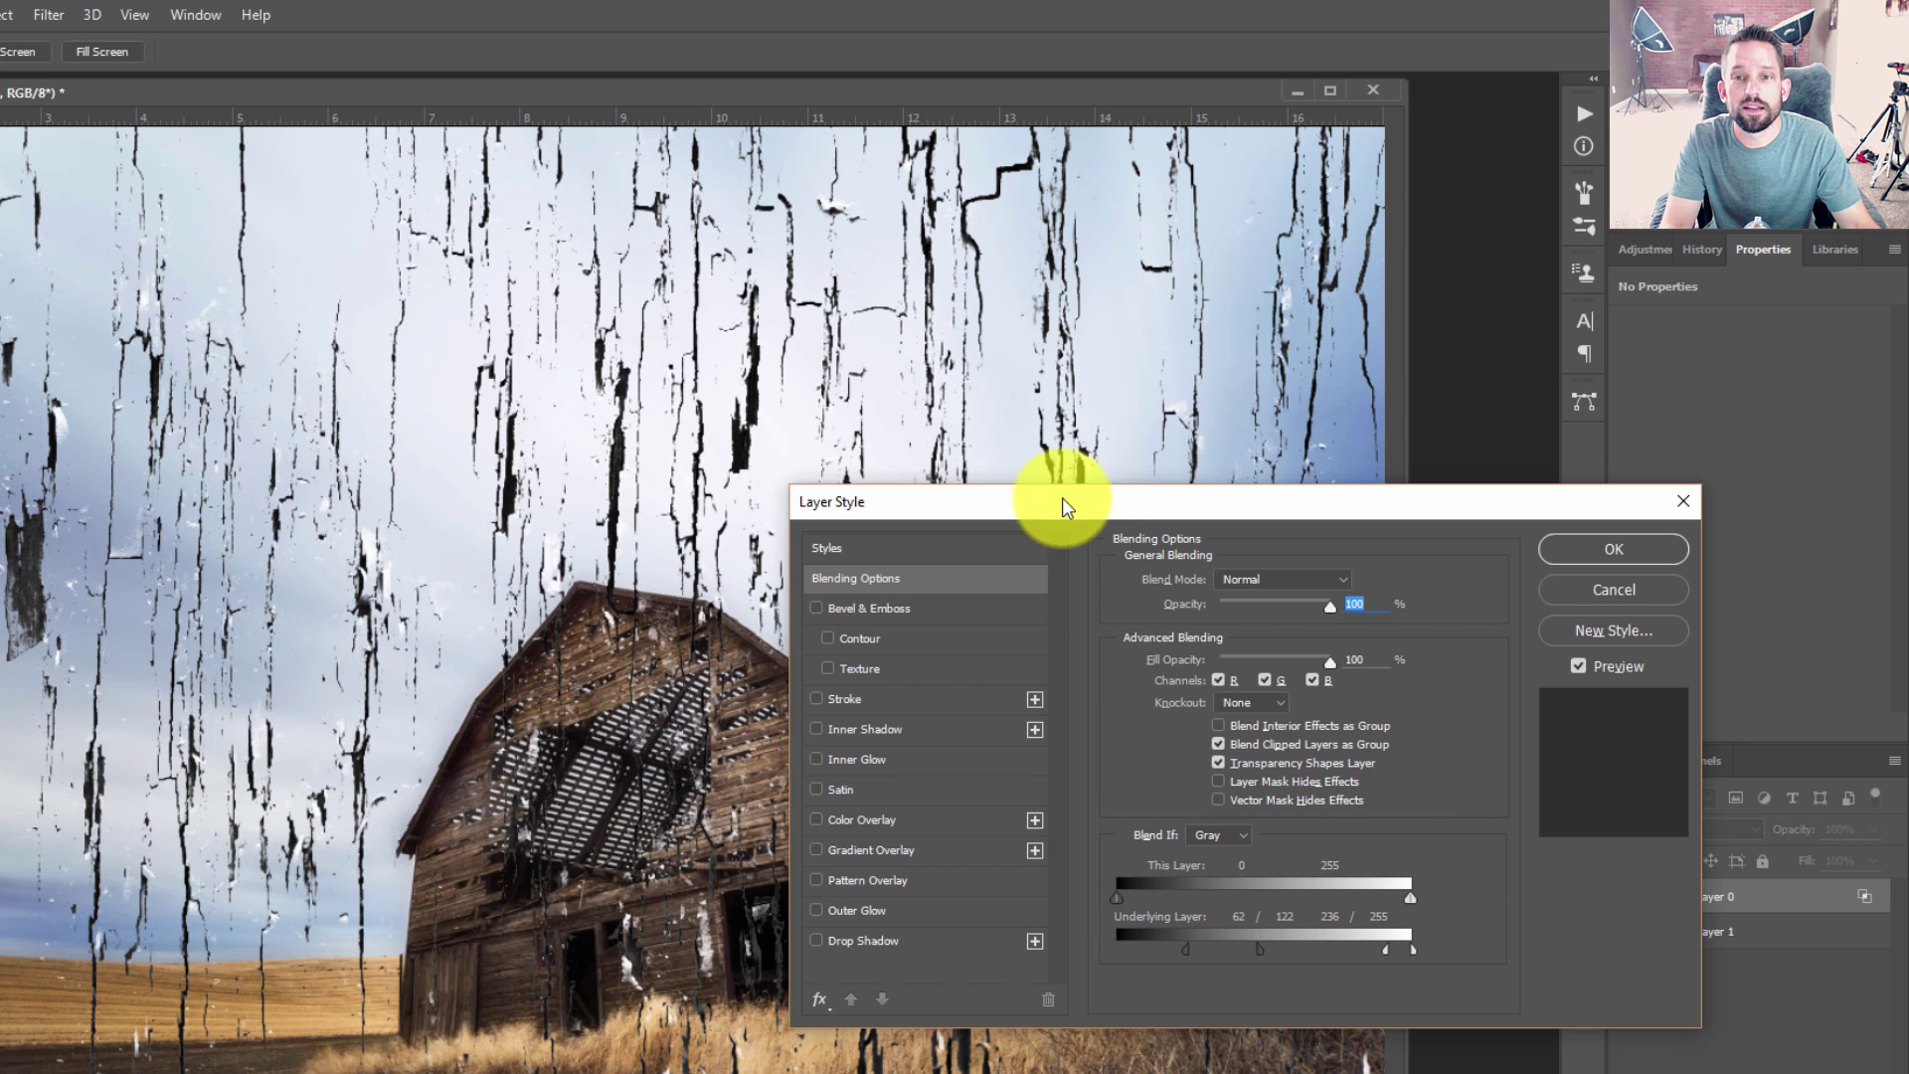
pyautogui.moveTo(1066, 507); pyautogui.dragTo(1138, 439)
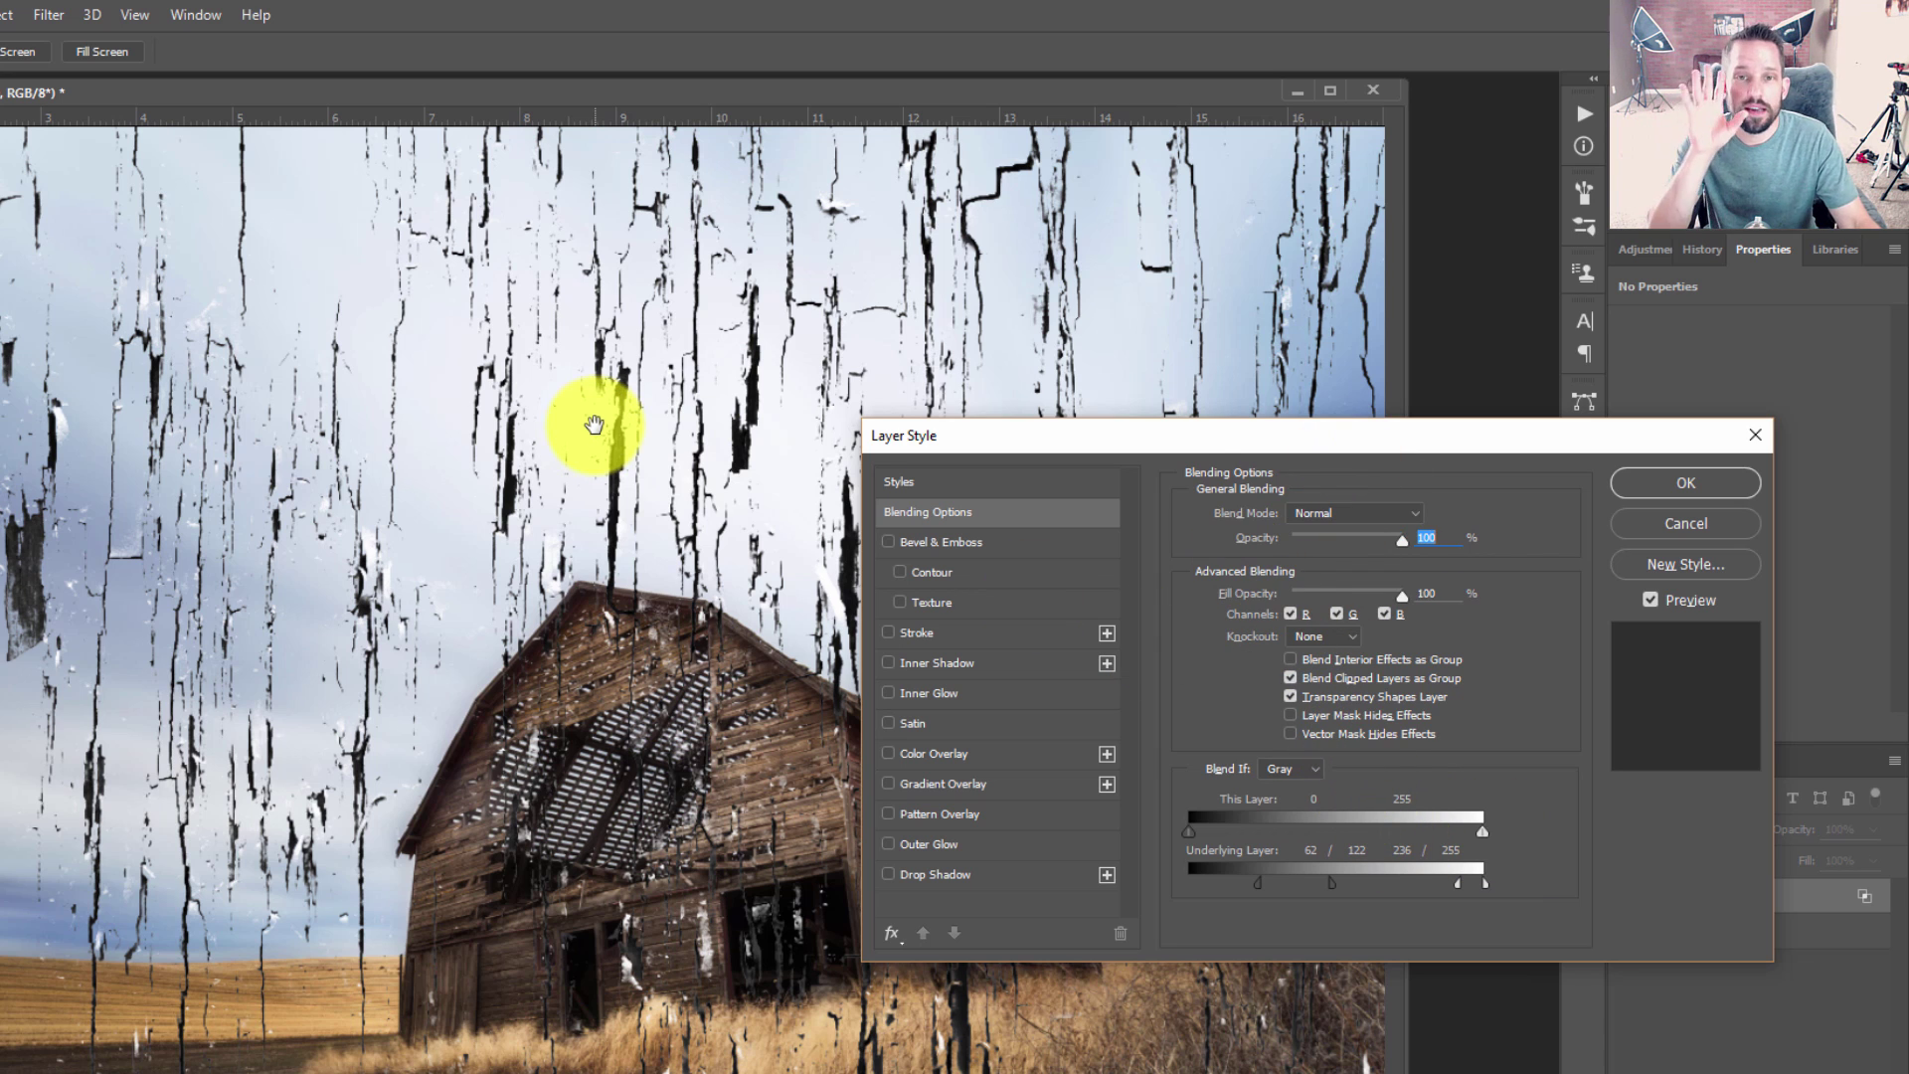
# Split the This Layer white slider to 189/255 and nudge its black slider slightly right.
pyautogui.moveTo(1482, 830)
pyautogui.mouseDown()
pyautogui.moveTo(1398, 839)
pyautogui.moveTo(1500, 831)
pyautogui.moveTo(1405, 839)
pyautogui.mouseUp()
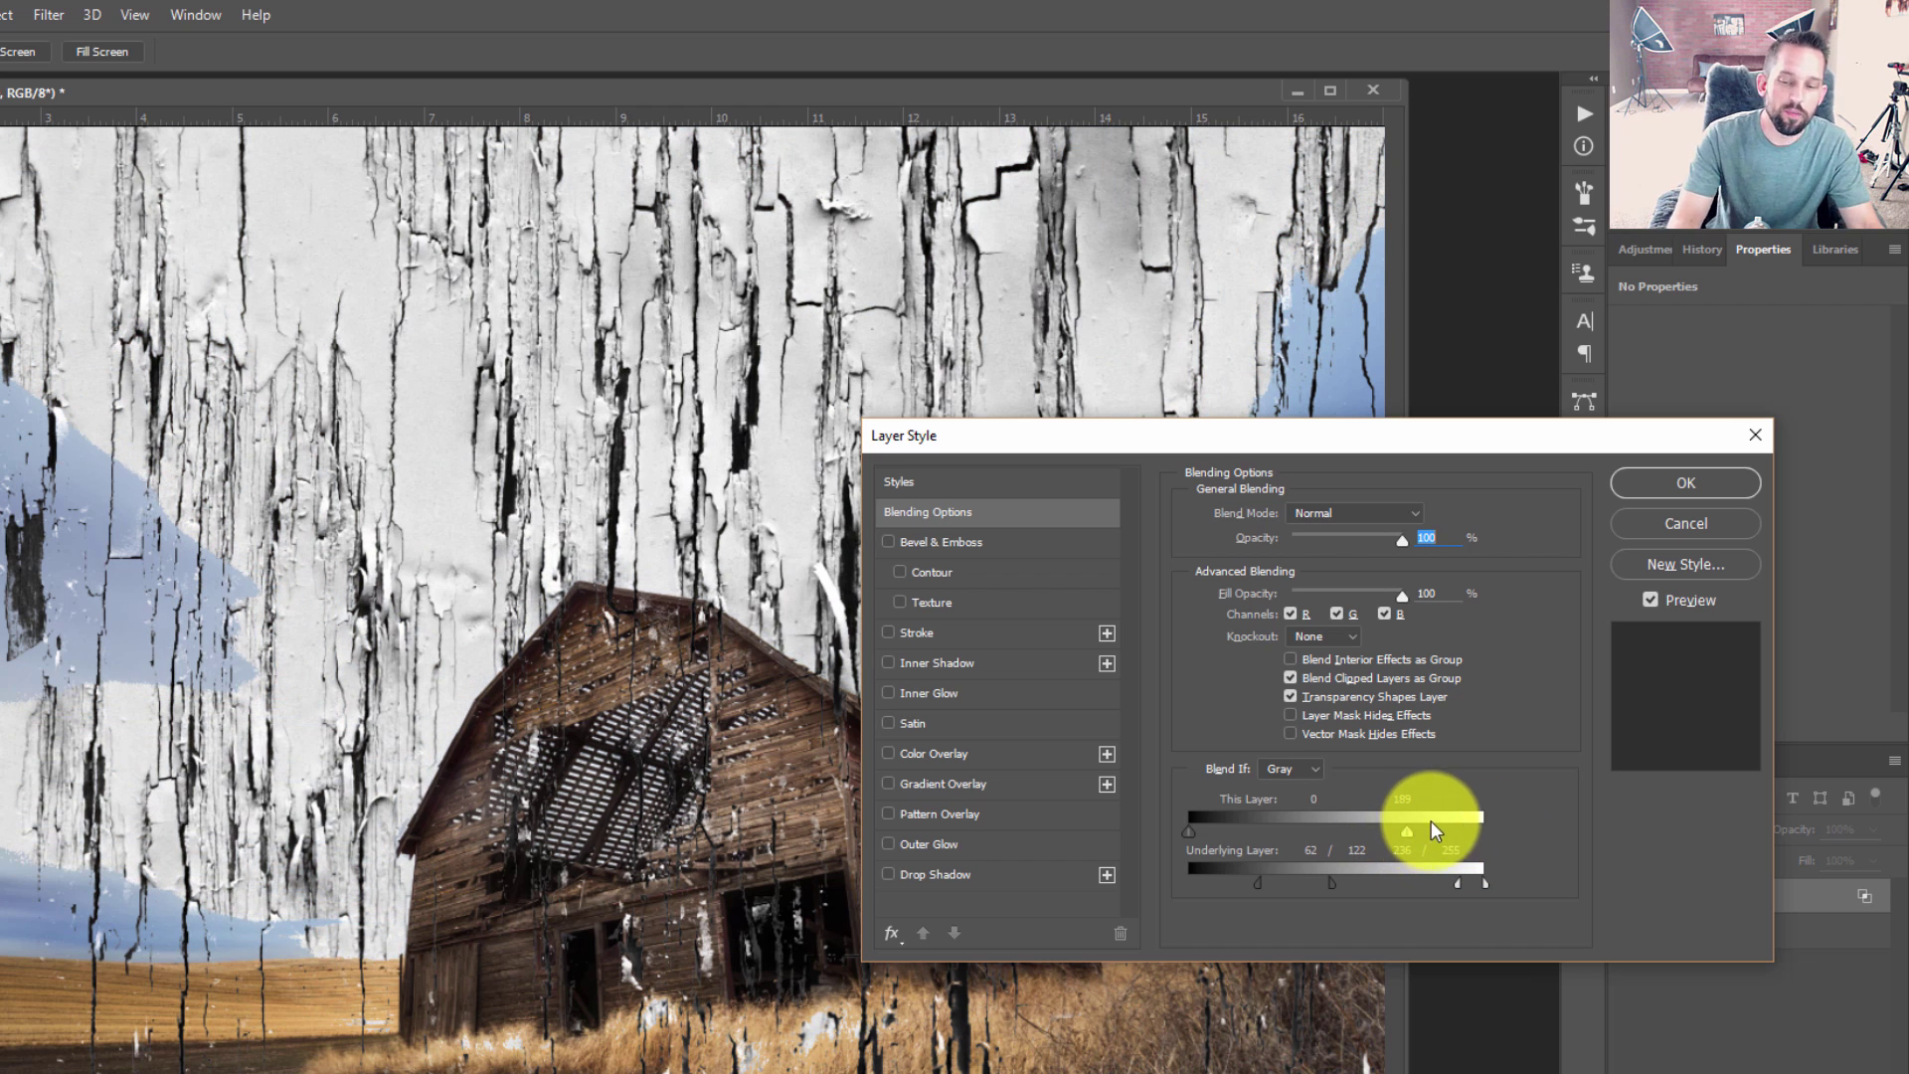
pyautogui.moveTo(1405, 835); pyautogui.dragTo(1542, 843)
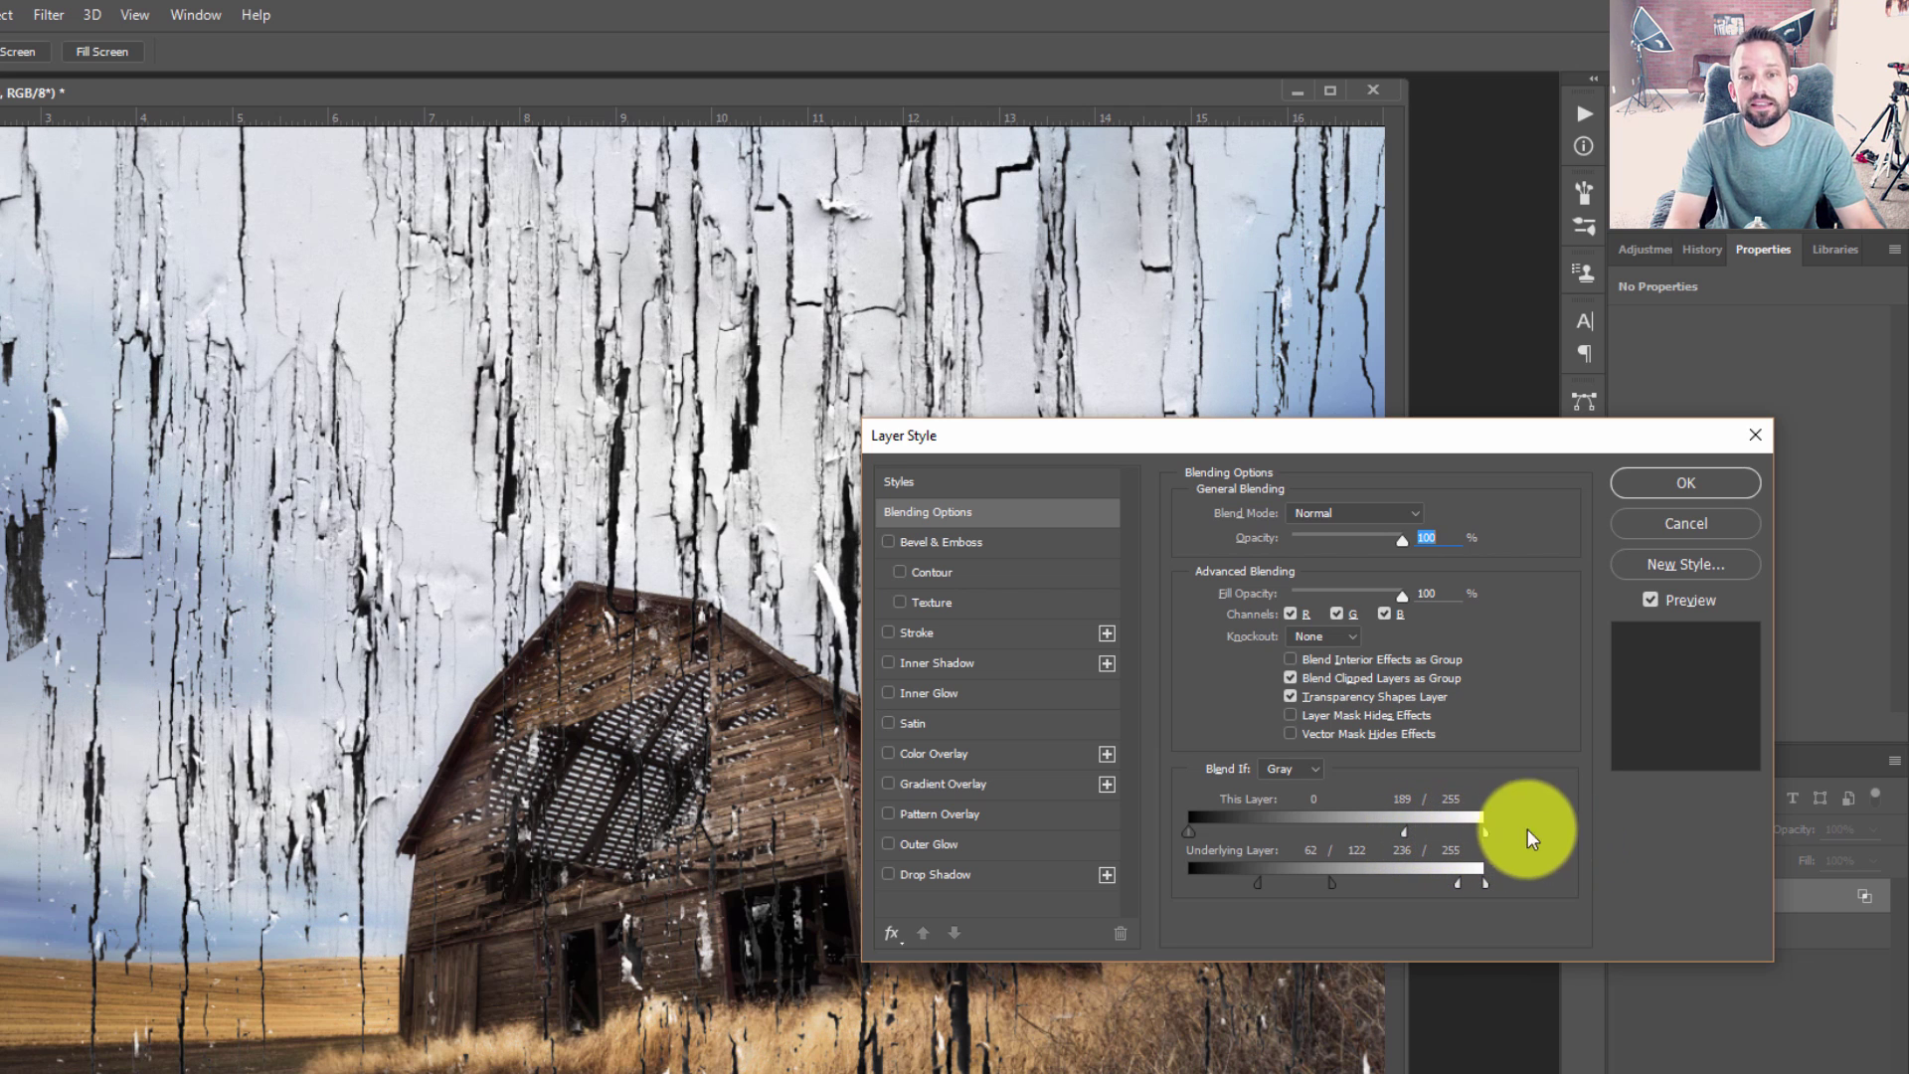
pyautogui.moveTo(1236, 447); pyautogui.dragTo(1197, 319)
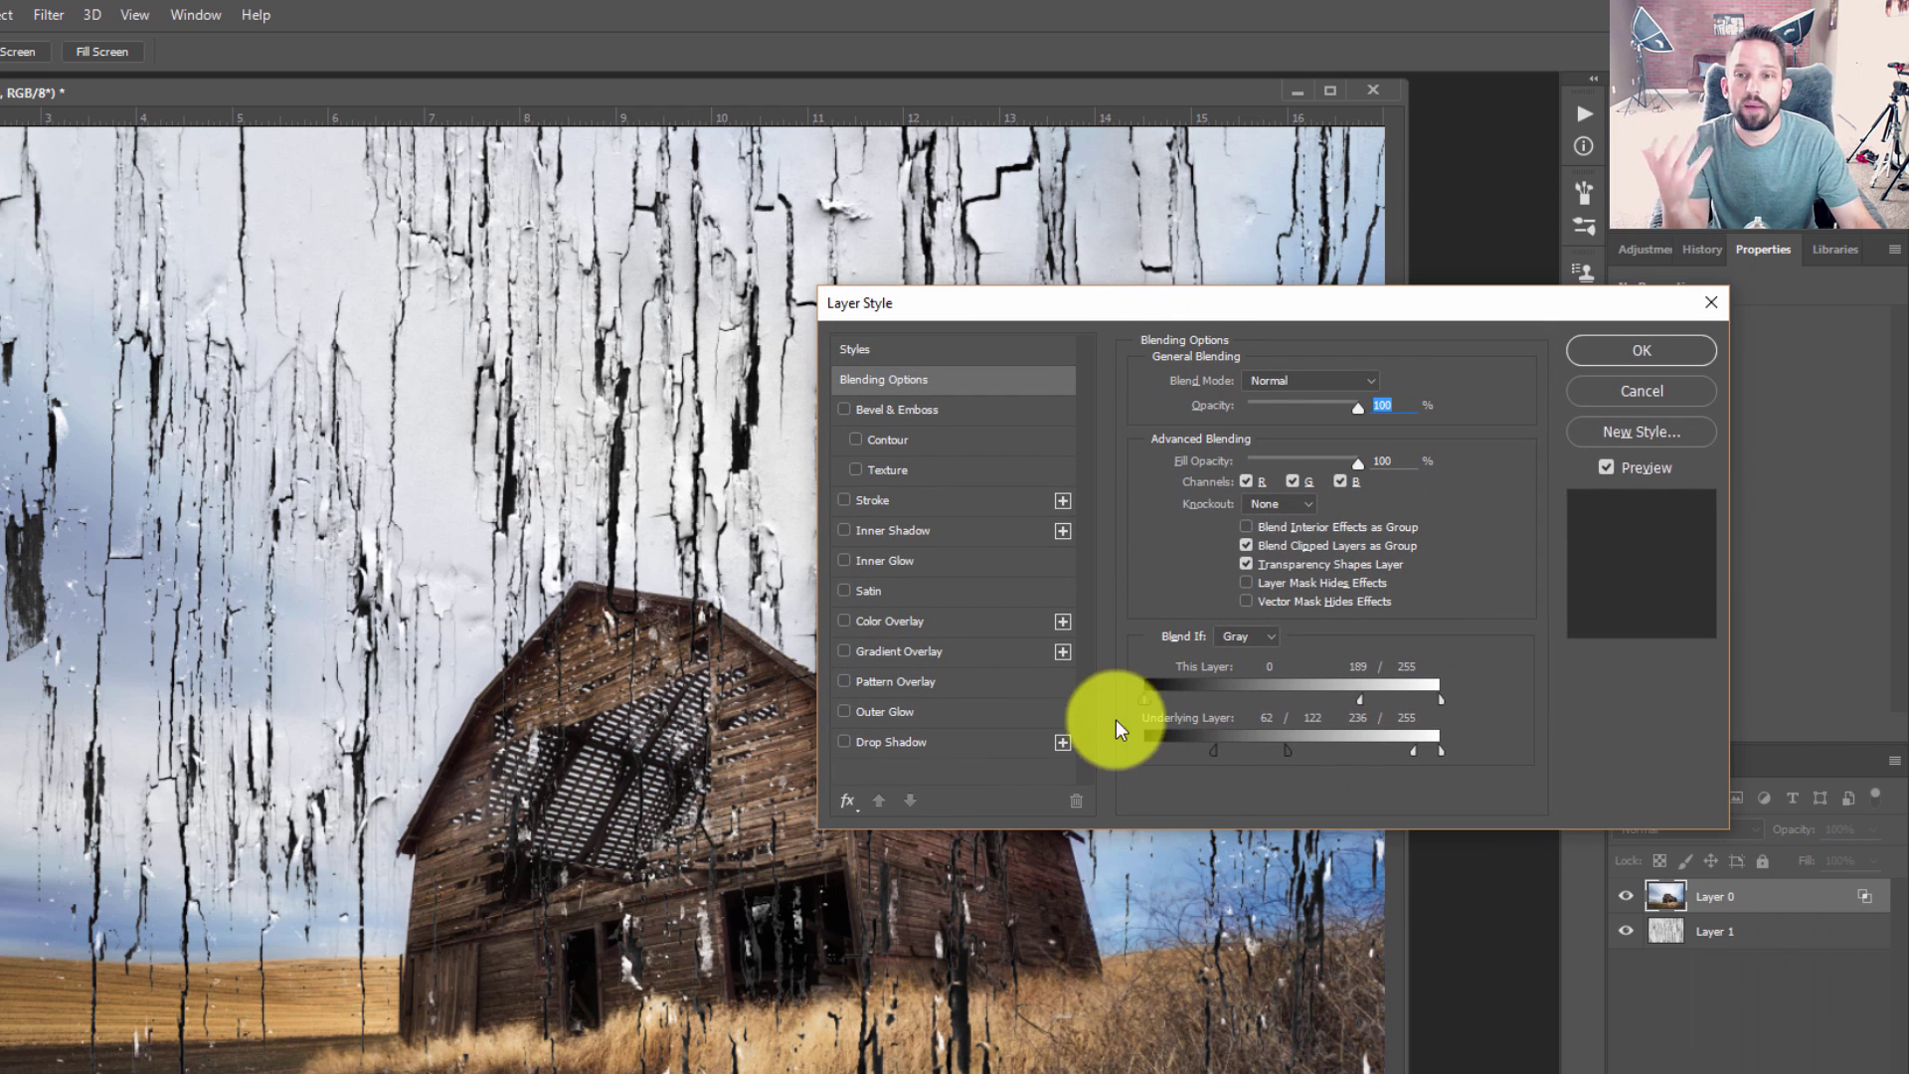
pyautogui.moveTo(1146, 700)
pyautogui.mouseDown()
pyautogui.moveTo(1158, 710)
pyautogui.moveTo(1104, 696)
pyautogui.moveTo(1233, 708)
pyautogui.moveTo(1123, 712)
pyautogui.moveTo(1141, 703)
pyautogui.mouseUp()
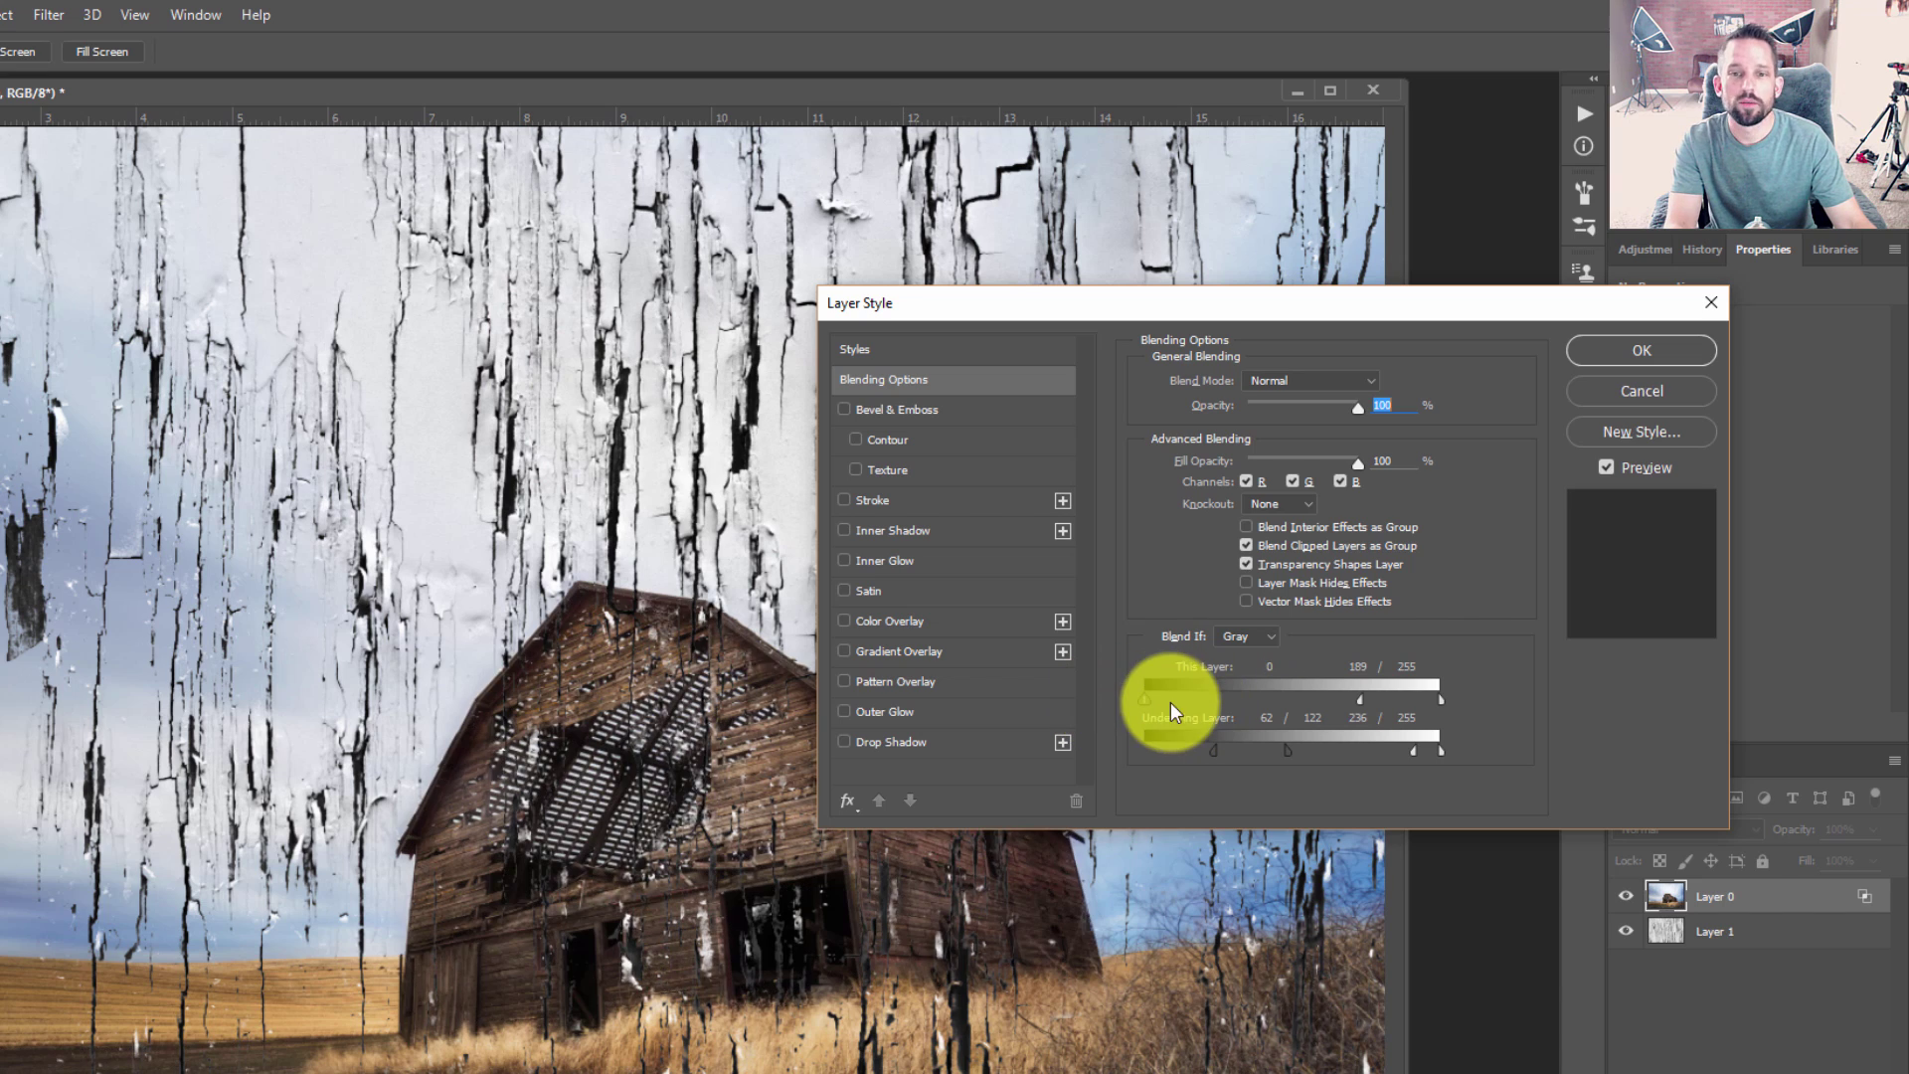
# Confirm the Layer Style dialog to apply the Blend If settings to Layer 0.
pyautogui.click(1635, 358)
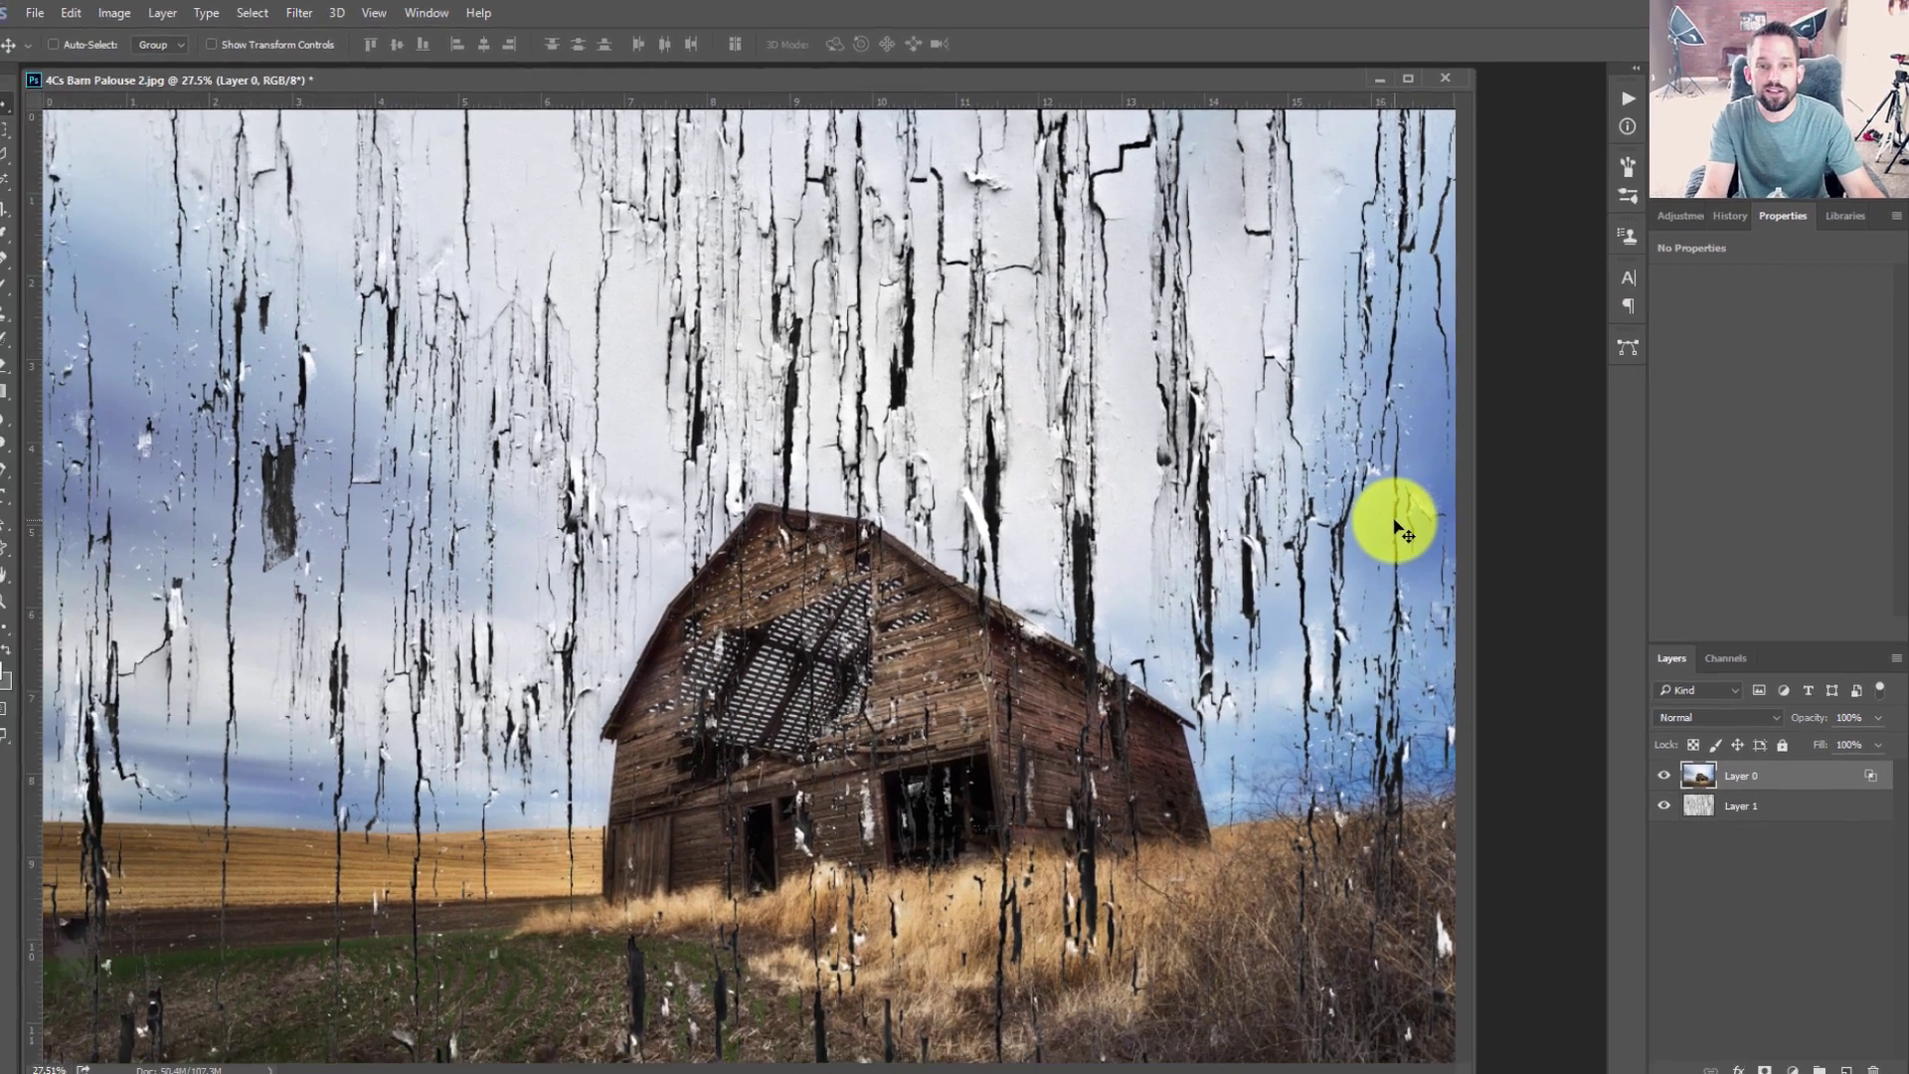